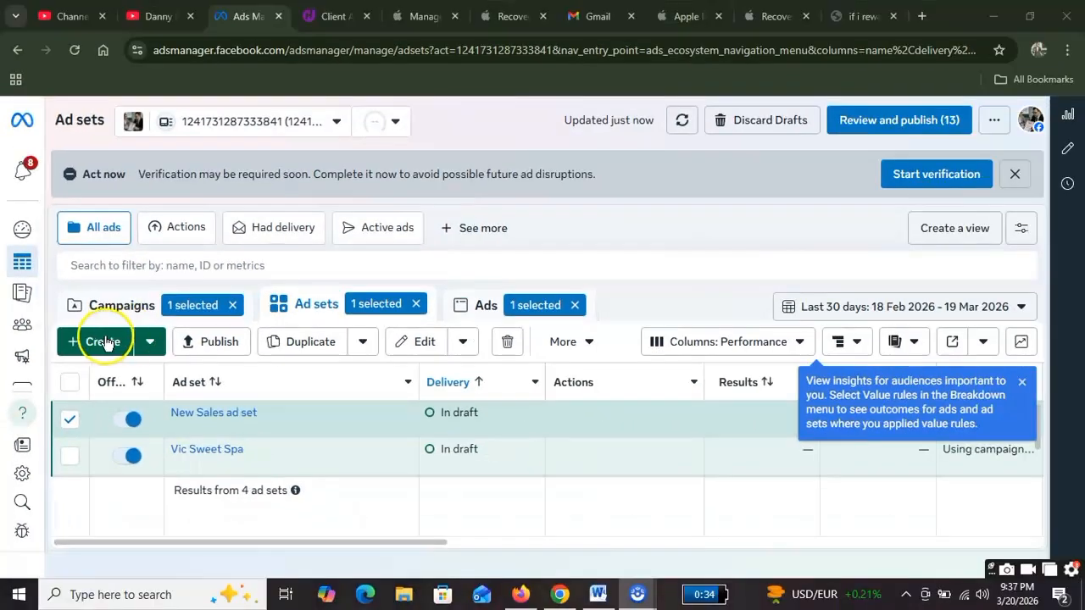
Step: Create a brand-new campaign with the Sales objective and continue into its draft editor
{"action": "left_click", "coordinate": [103, 341]}
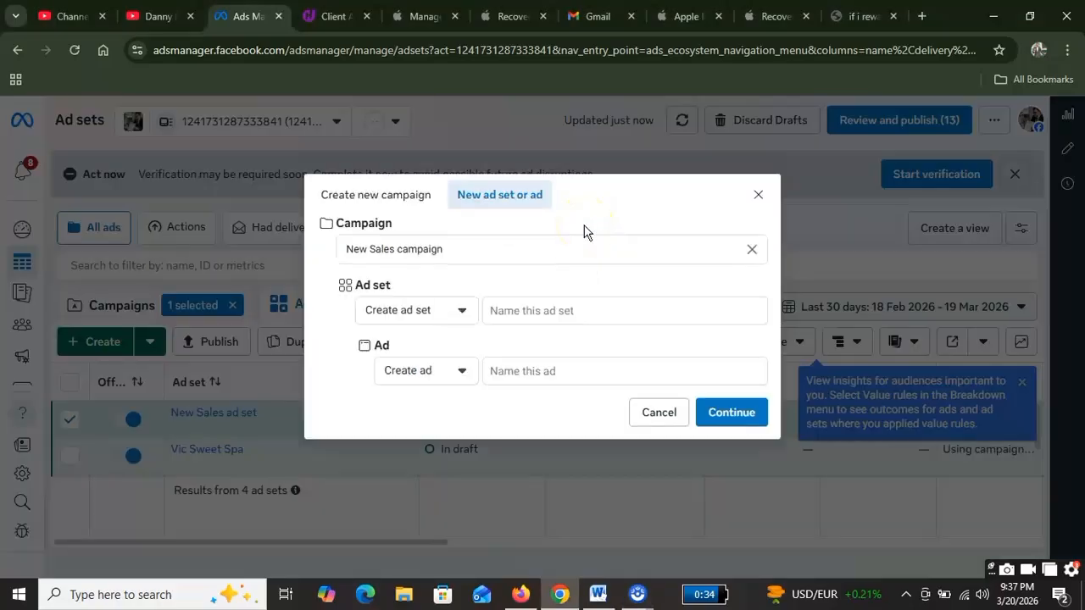
{"action": "left_click", "coordinate": [363, 194]}
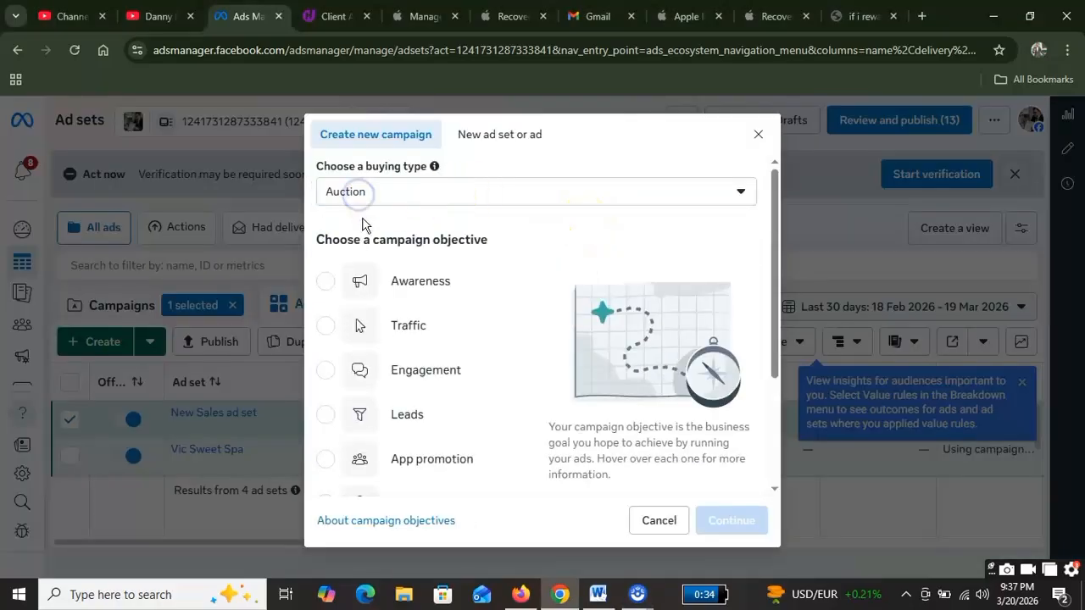
{"action": "scroll", "coordinate": [477, 416], "scroll_direction": "down", "scroll_amount": 2}
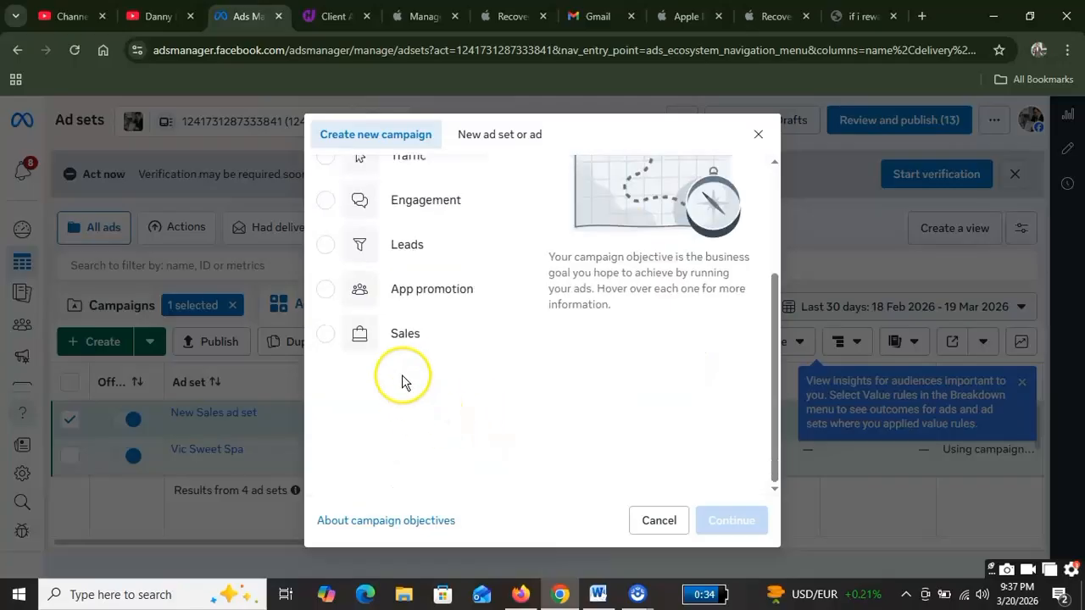
{"action": "left_click", "coordinate": [371, 339]}
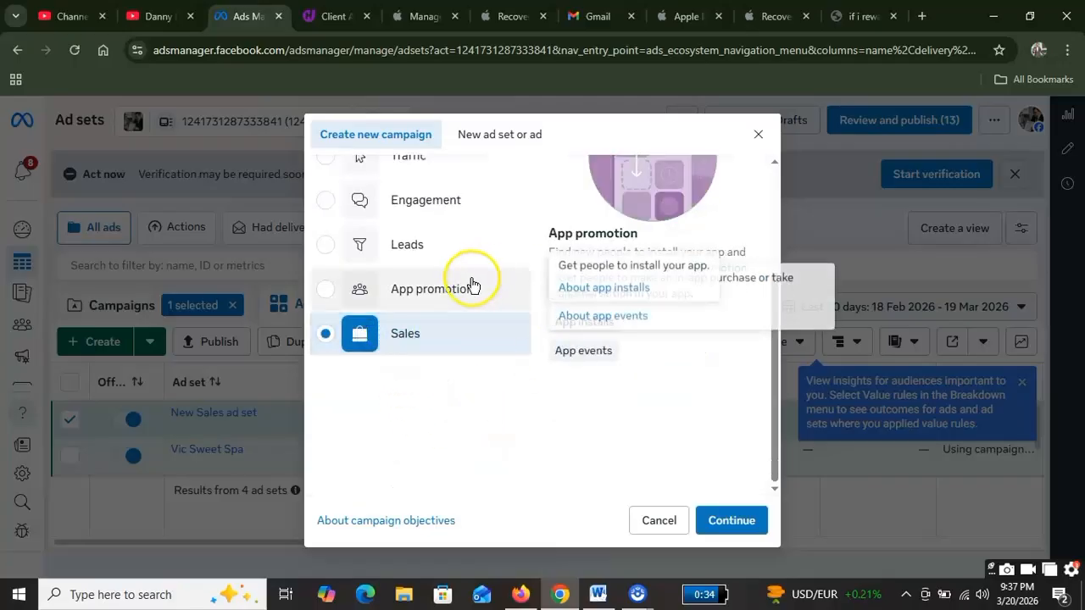
{"action": "scroll", "coordinate": [472, 284], "scroll_direction": "up", "scroll_amount": 2}
{"action": "scroll", "coordinate": [472, 285], "scroll_direction": "down", "scroll_amount": 2}
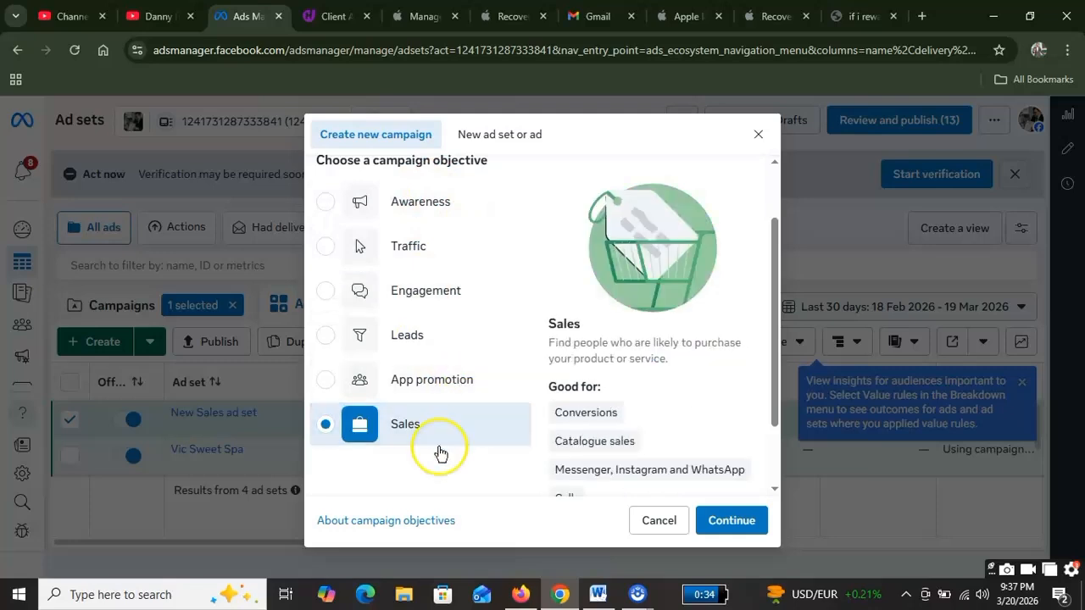
{"action": "scroll", "coordinate": [507, 271], "scroll_direction": "down", "scroll_amount": 2}
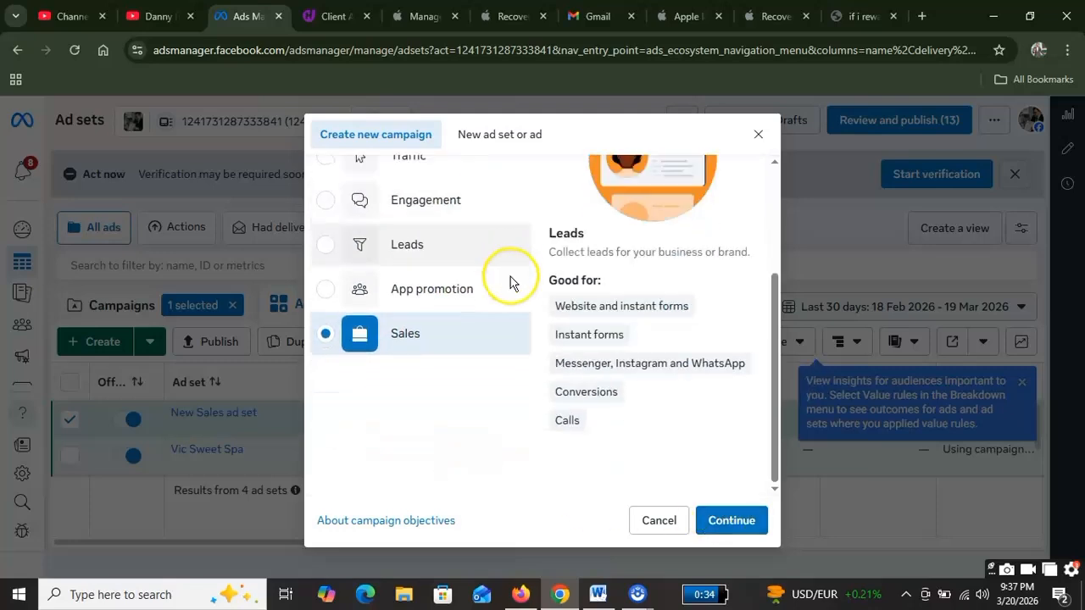
{"action": "left_click", "coordinate": [739, 519]}
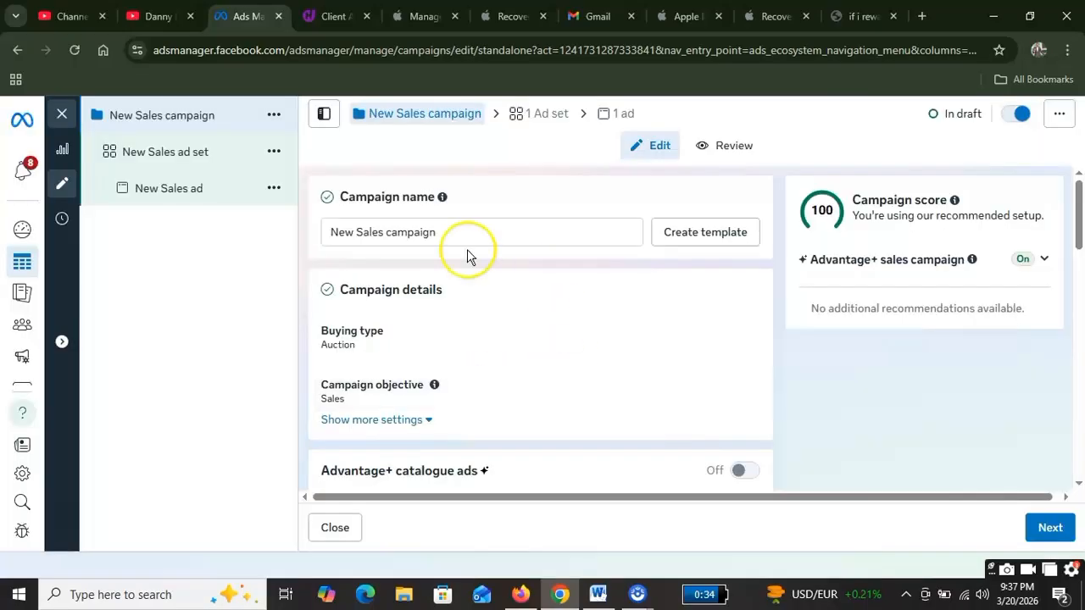
{"action": "triple_click", "coordinate": [481, 230]}
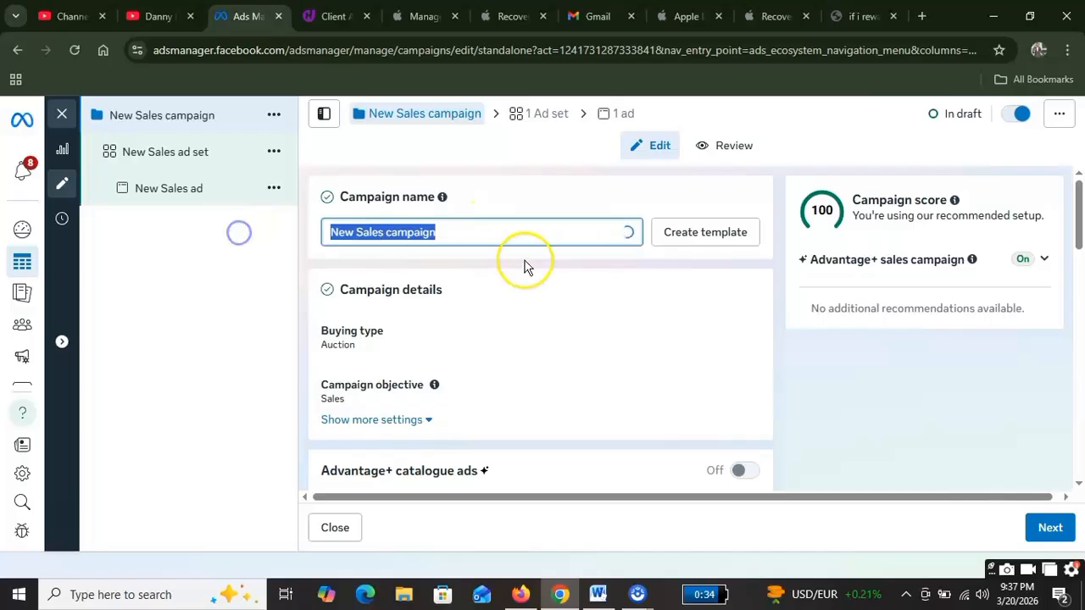
{"action": "scroll", "coordinate": [500, 245], "scroll_direction": "down", "scroll_amount": 2}
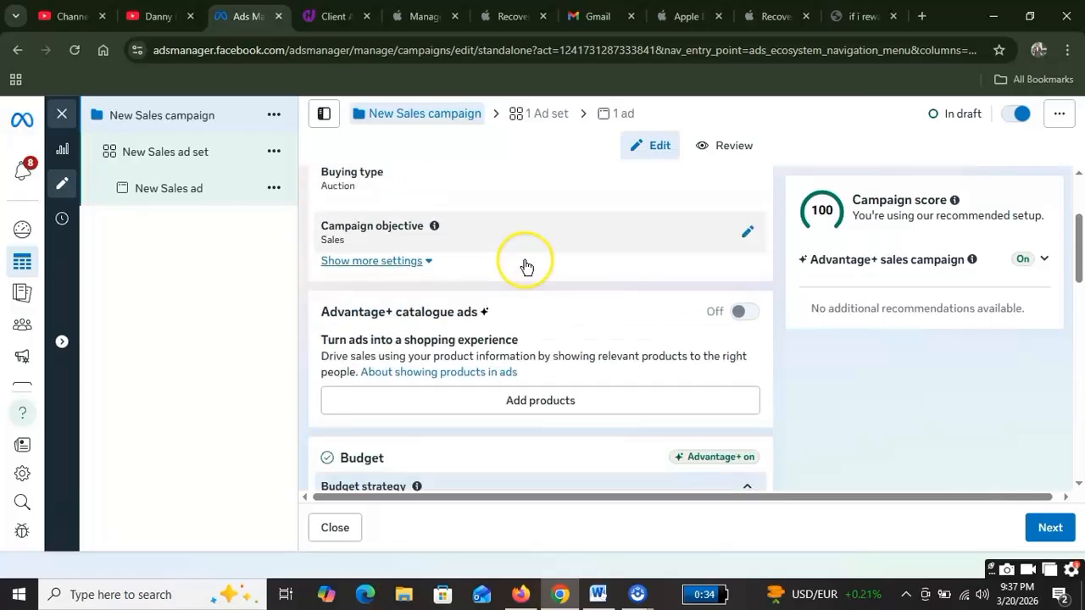
{"action": "scroll", "coordinate": [538, 253], "scroll_direction": "up", "scroll_amount": 2}
{"action": "scroll", "coordinate": [538, 253], "scroll_direction": "down", "scroll_amount": 2}
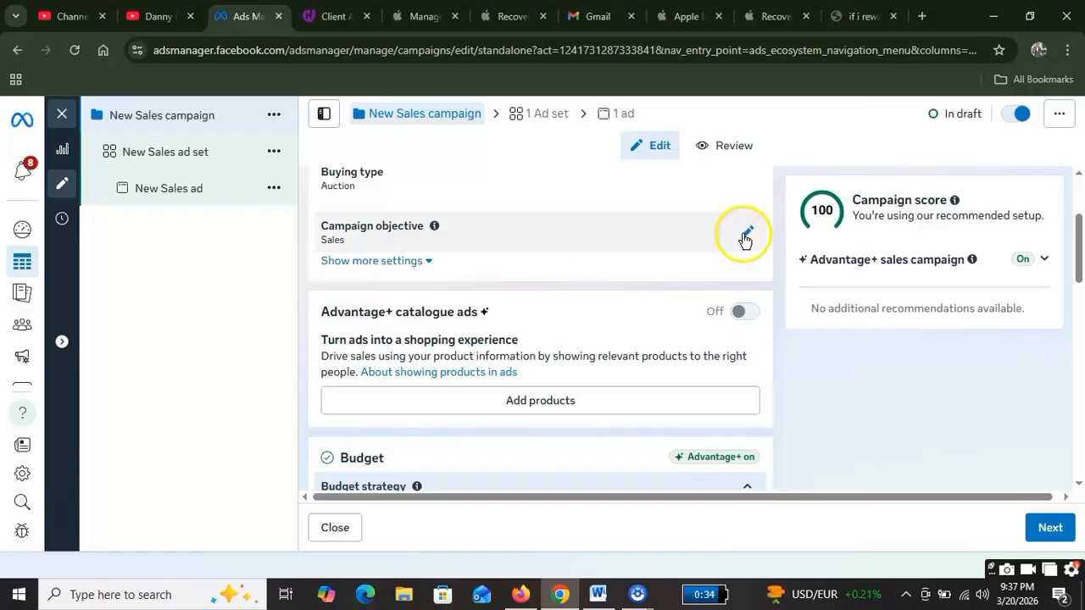
{"action": "left_click", "coordinate": [745, 231]}
{"action": "scroll", "coordinate": [618, 249], "scroll_direction": "down", "scroll_amount": 3}
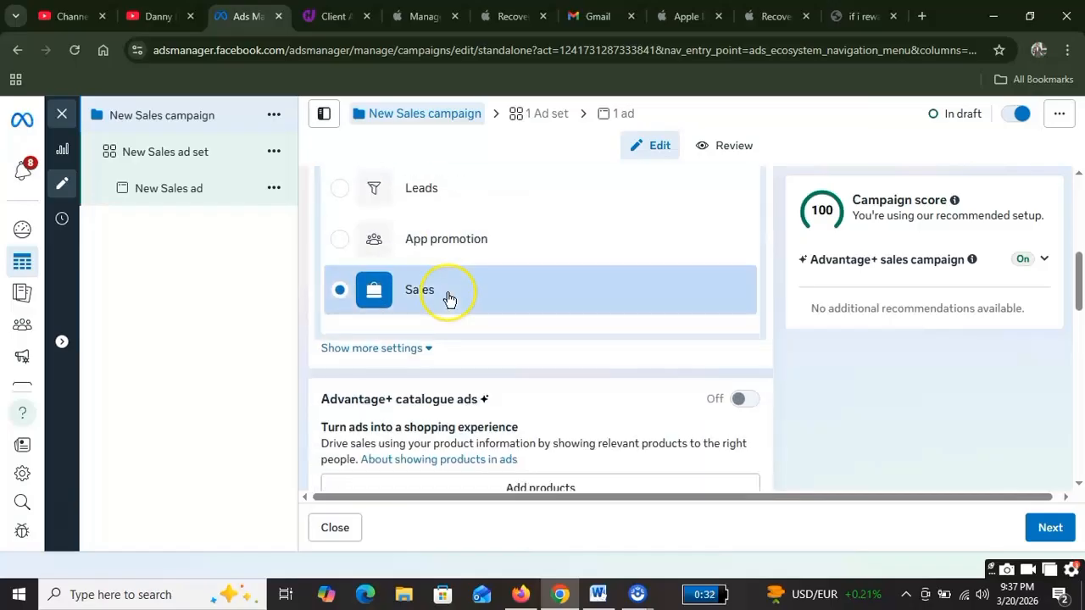
{"action": "scroll", "coordinate": [685, 297], "scroll_direction": "up", "scroll_amount": 4}
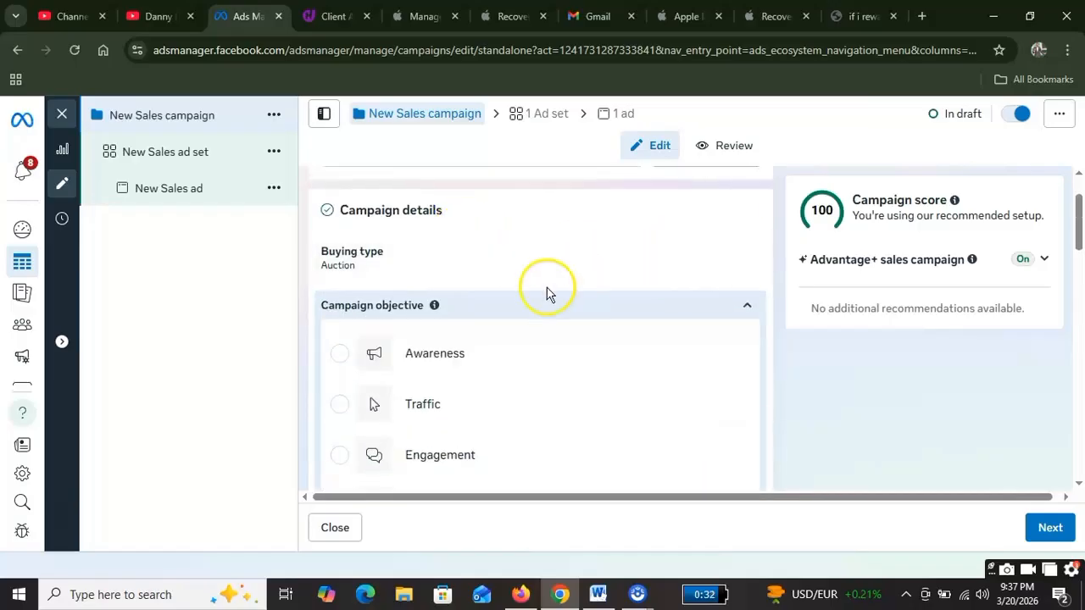
{"action": "scroll", "coordinate": [509, 288], "scroll_direction": "down", "scroll_amount": 2}
{"action": "scroll", "coordinate": [577, 339], "scroll_direction": "up", "scroll_amount": 1}
{"action": "scroll", "coordinate": [597, 289], "scroll_direction": "up", "scroll_amount": 2}
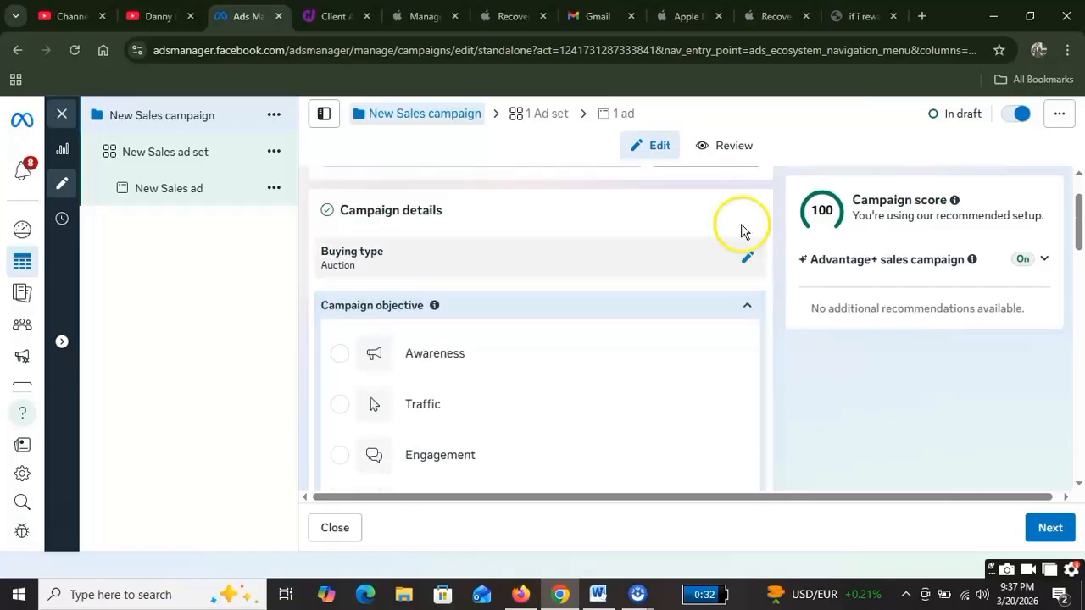
{"action": "left_click", "coordinate": [747, 260]}
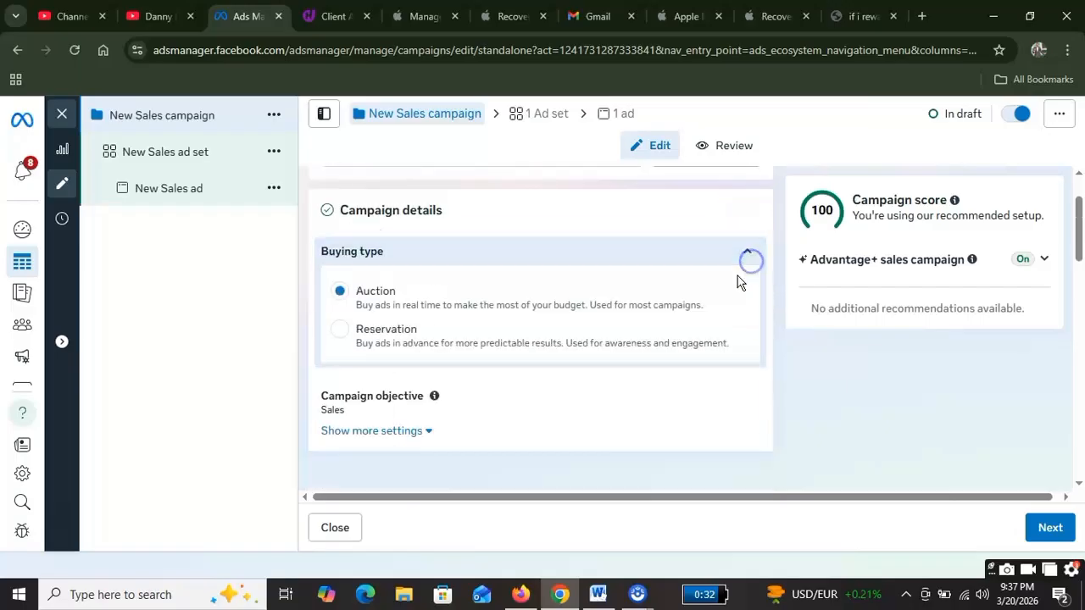
{"action": "scroll", "coordinate": [424, 308], "scroll_direction": "down", "scroll_amount": 1}
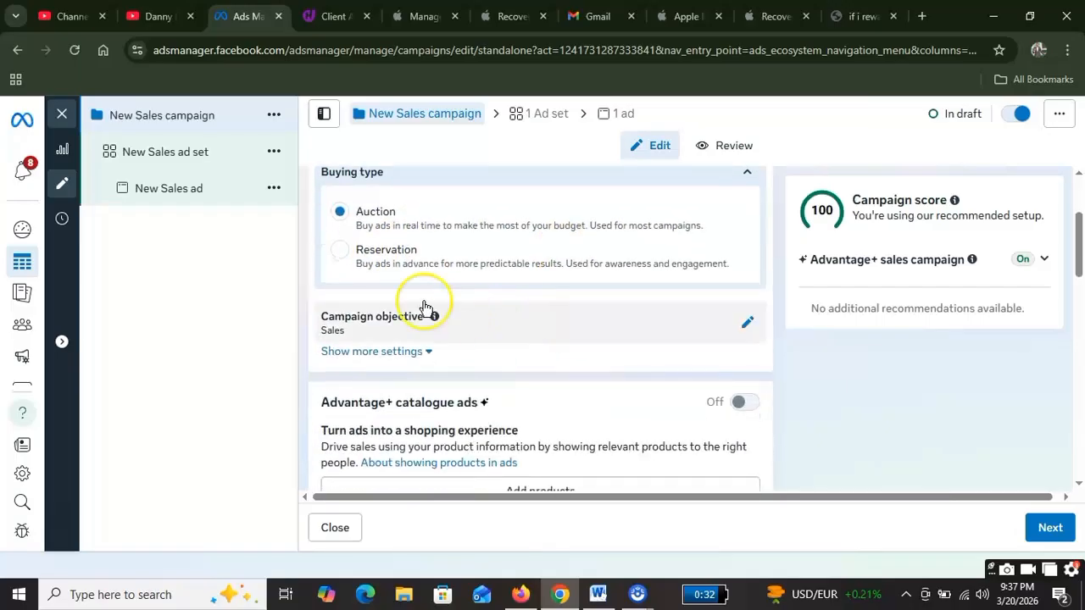
{"action": "scroll", "coordinate": [448, 364], "scroll_direction": "down", "scroll_amount": 3}
{"action": "scroll", "coordinate": [492, 369], "scroll_direction": "down", "scroll_amount": 3}
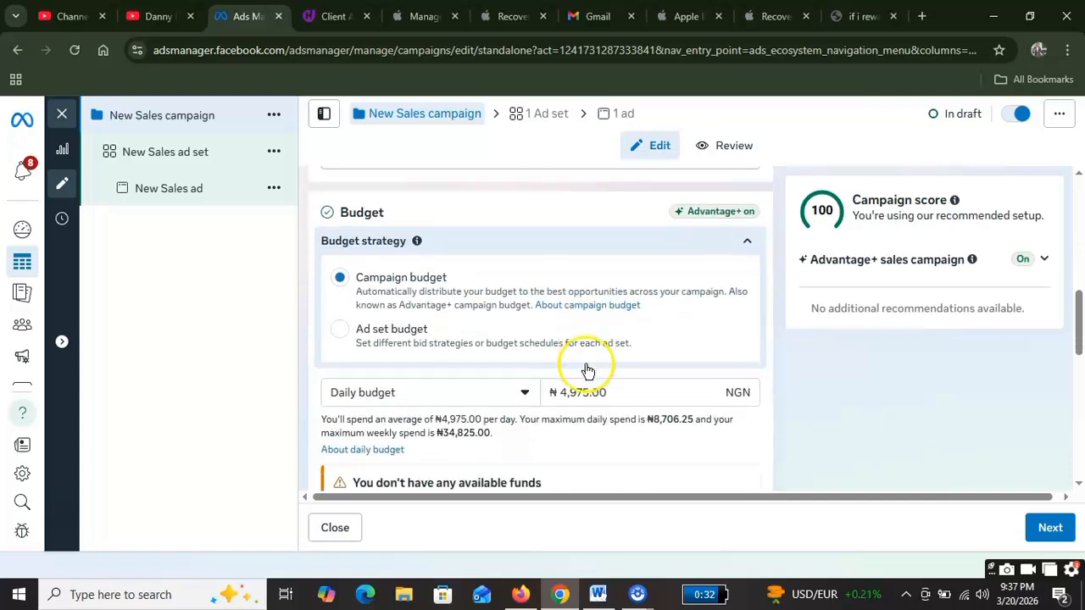
{"action": "left_click_drag", "start_coordinate": [623, 331], "coordinate": [476, 336]}
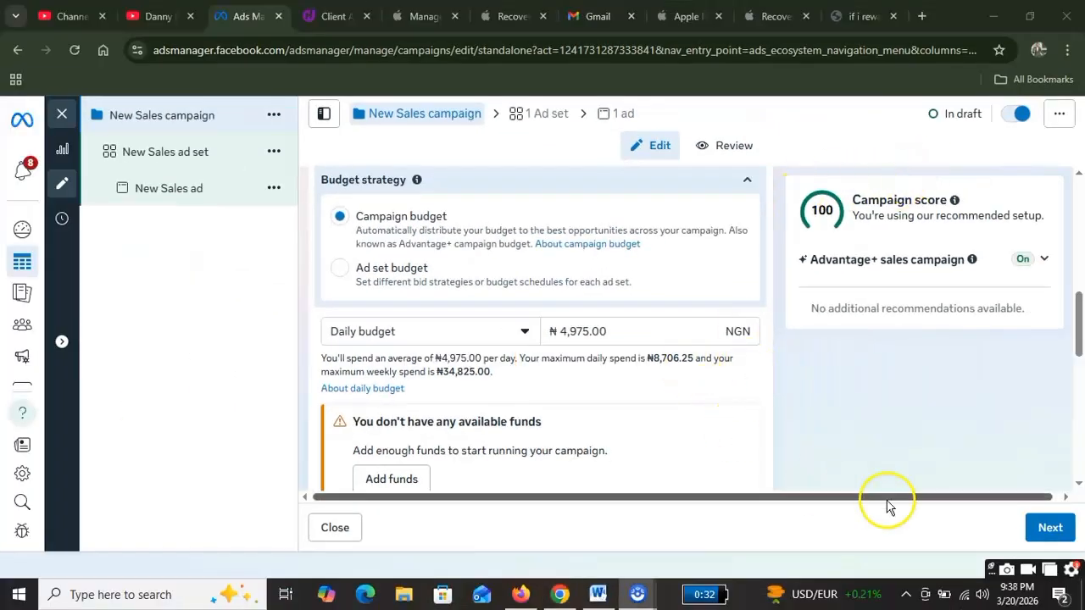
{"action": "scroll", "coordinate": [692, 380], "scroll_direction": "down", "scroll_amount": 10}
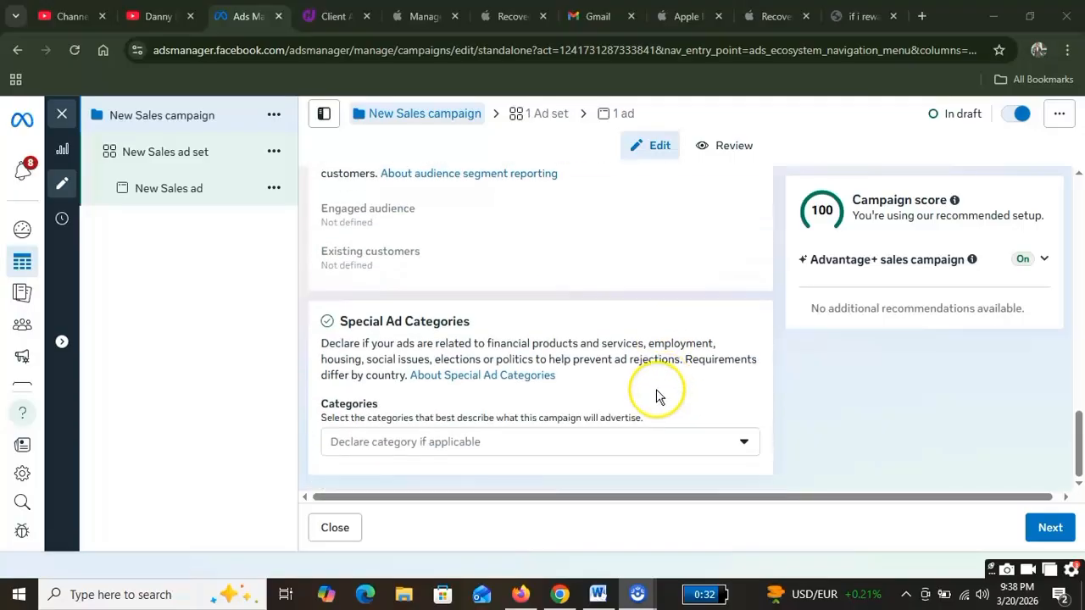
Step: Advance to the New Sales ad set and choose Website under Single as conversion location
{"action": "left_click", "coordinate": [1050, 525]}
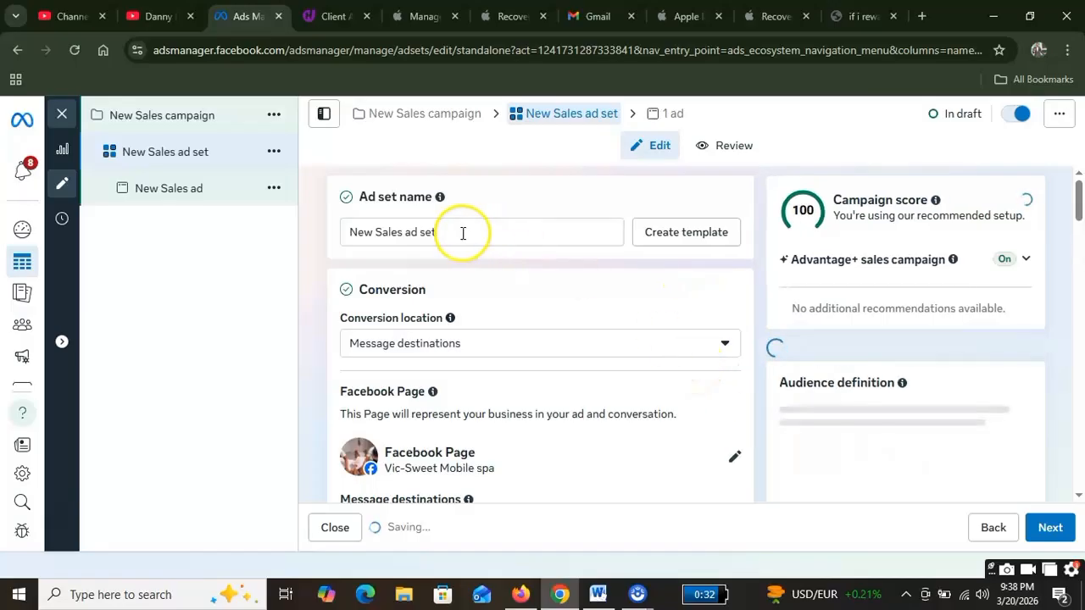
{"action": "scroll", "coordinate": [508, 323], "scroll_direction": "down", "scroll_amount": 1}
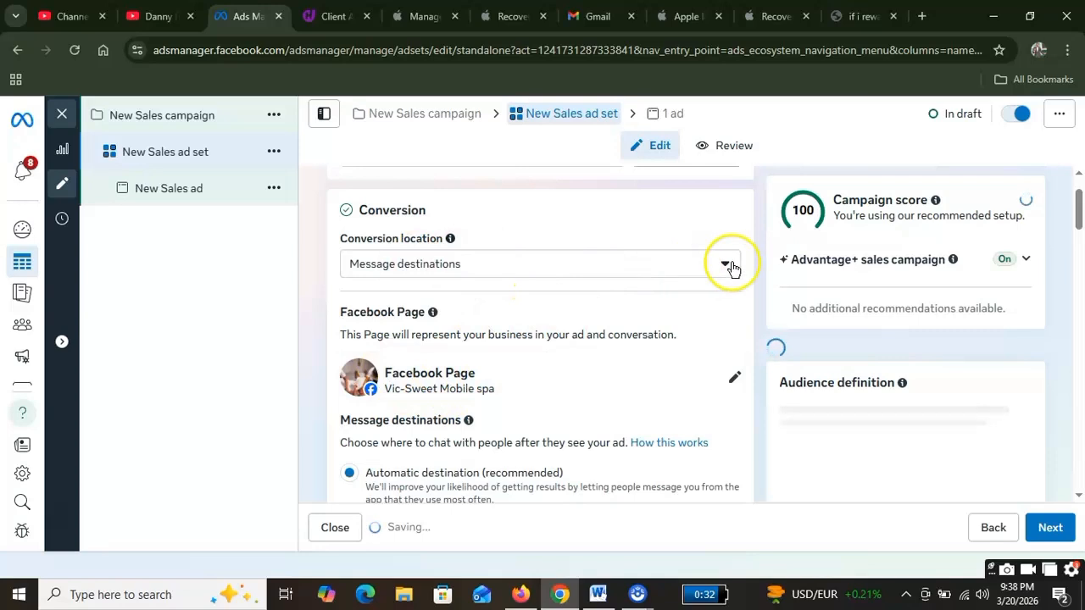
{"action": "left_click", "coordinate": [725, 268]}
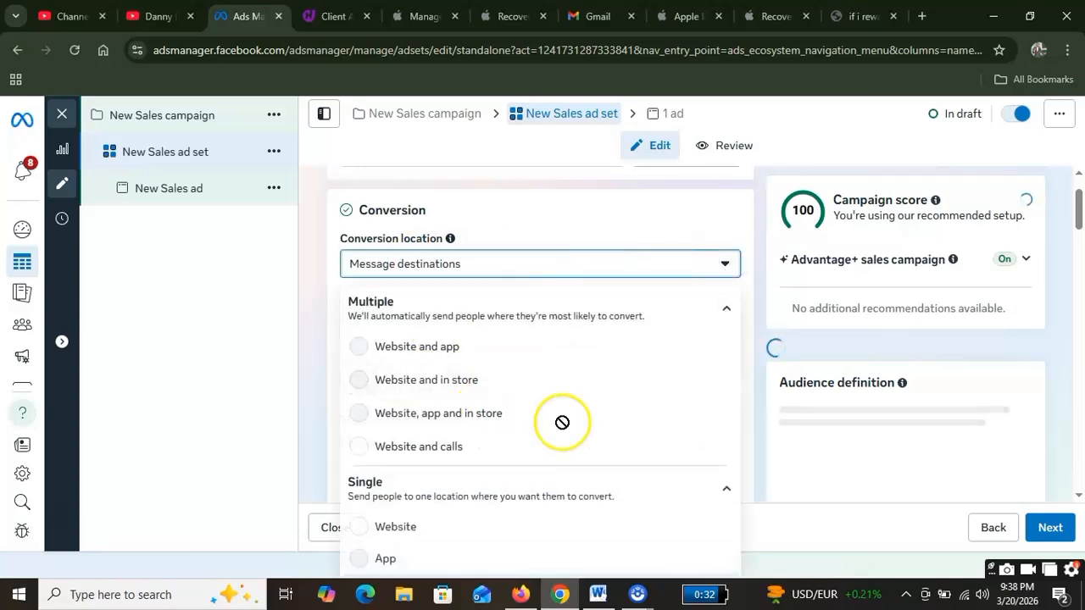
{"action": "left_click", "coordinate": [695, 217]}
{"action": "scroll", "coordinate": [694, 217], "scroll_direction": "down", "scroll_amount": 1}
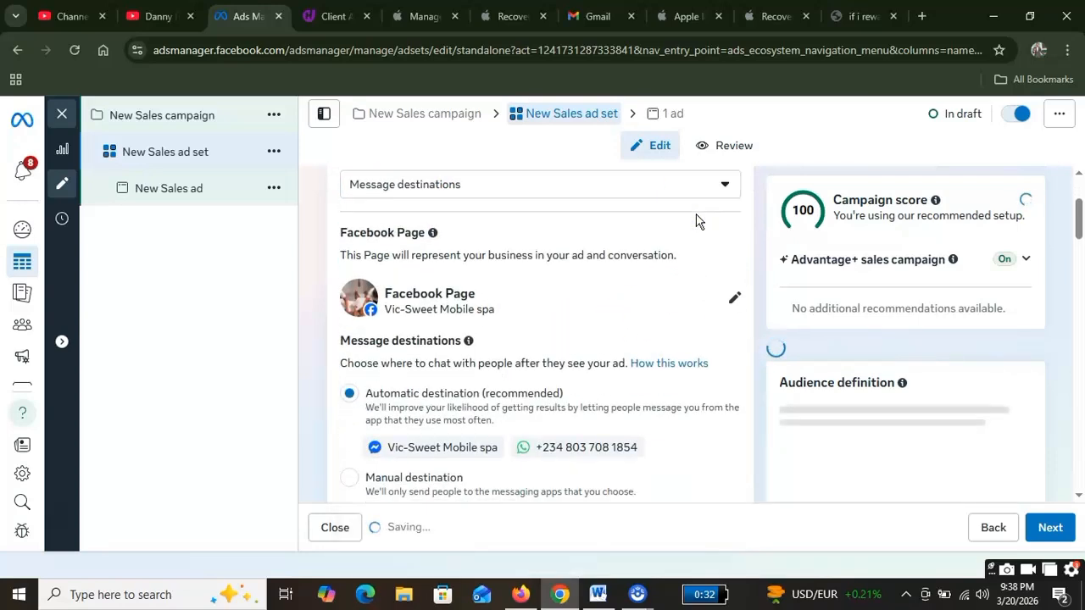
{"action": "left_click", "coordinate": [728, 188]}
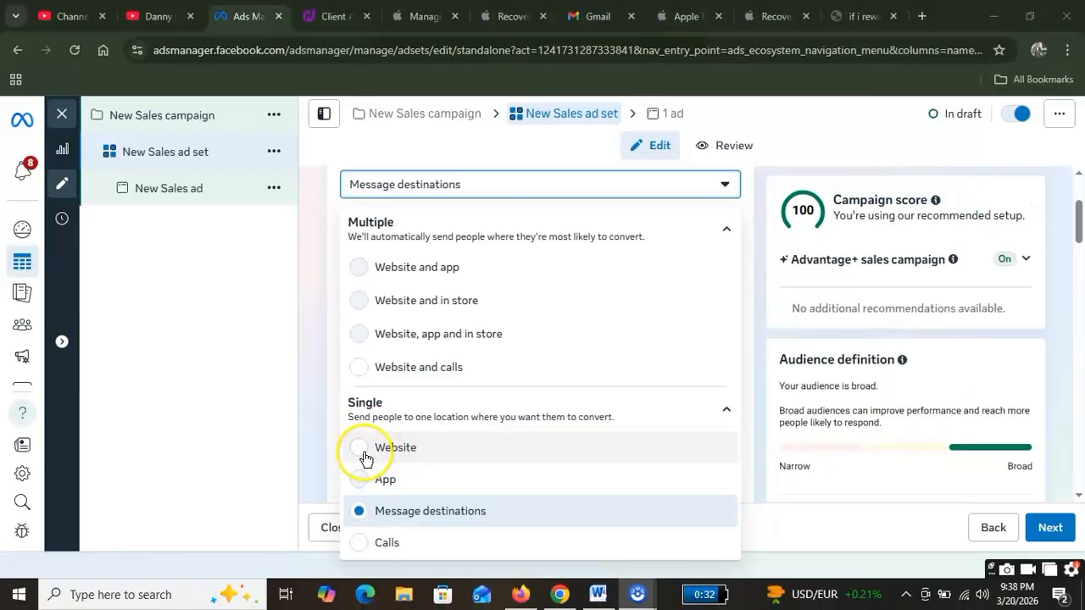
{"action": "left_click", "coordinate": [365, 458]}
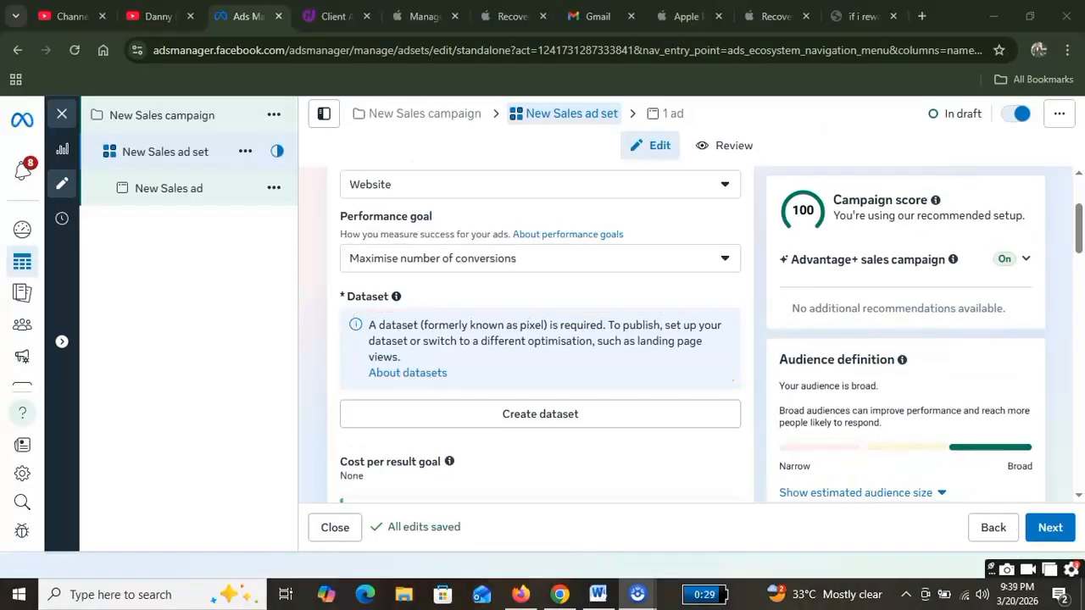
Step: Try switching the ad set performance goal to landing page views
{"action": "left_click", "coordinate": [698, 259]}
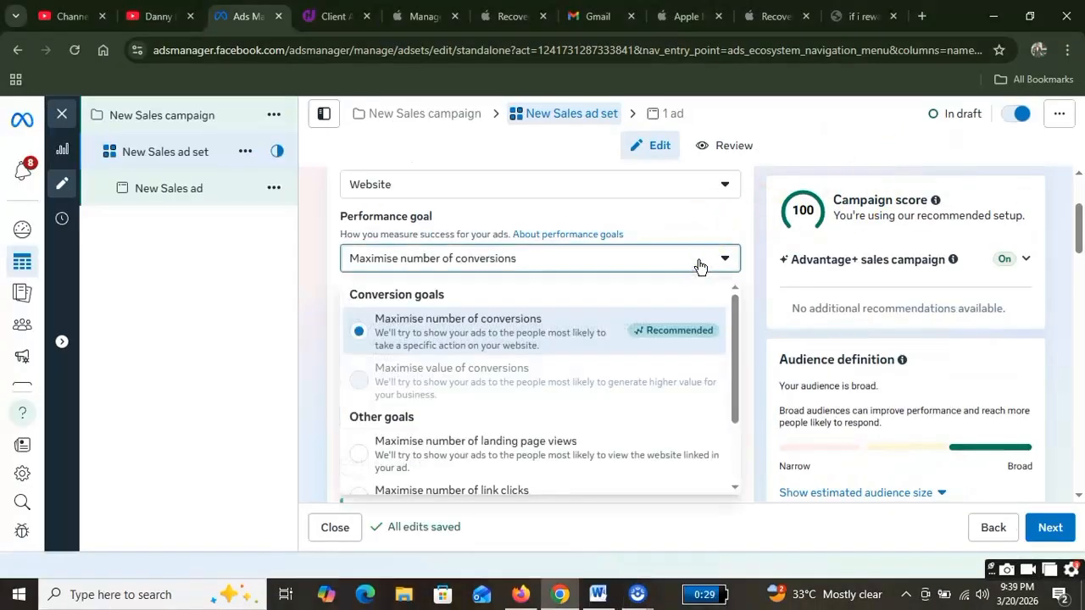
{"action": "scroll", "coordinate": [585, 430], "scroll_direction": "down", "scroll_amount": 1}
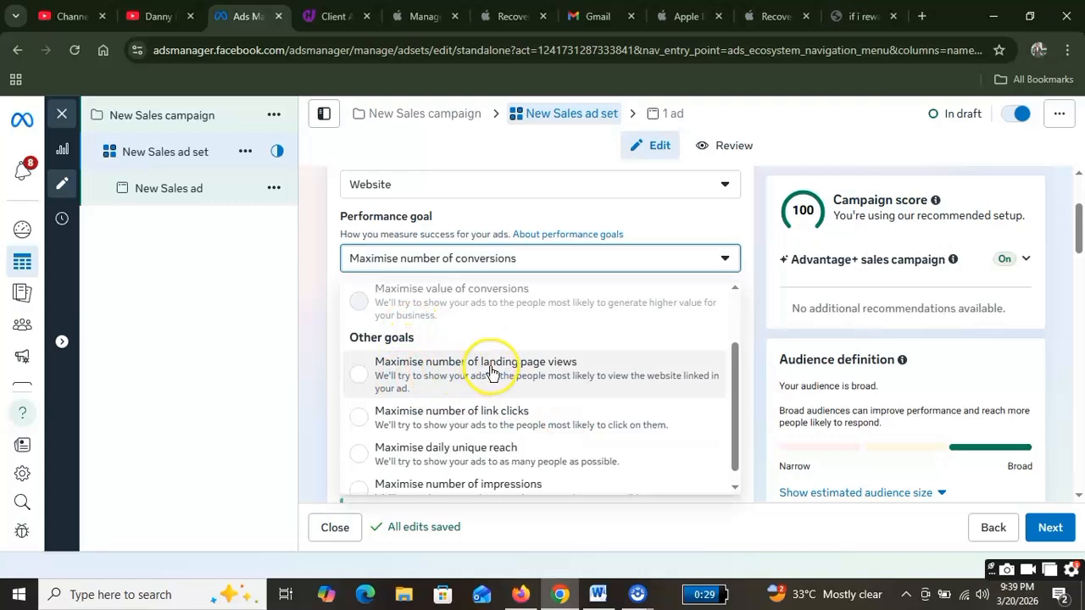
{"action": "left_click", "coordinate": [575, 370]}
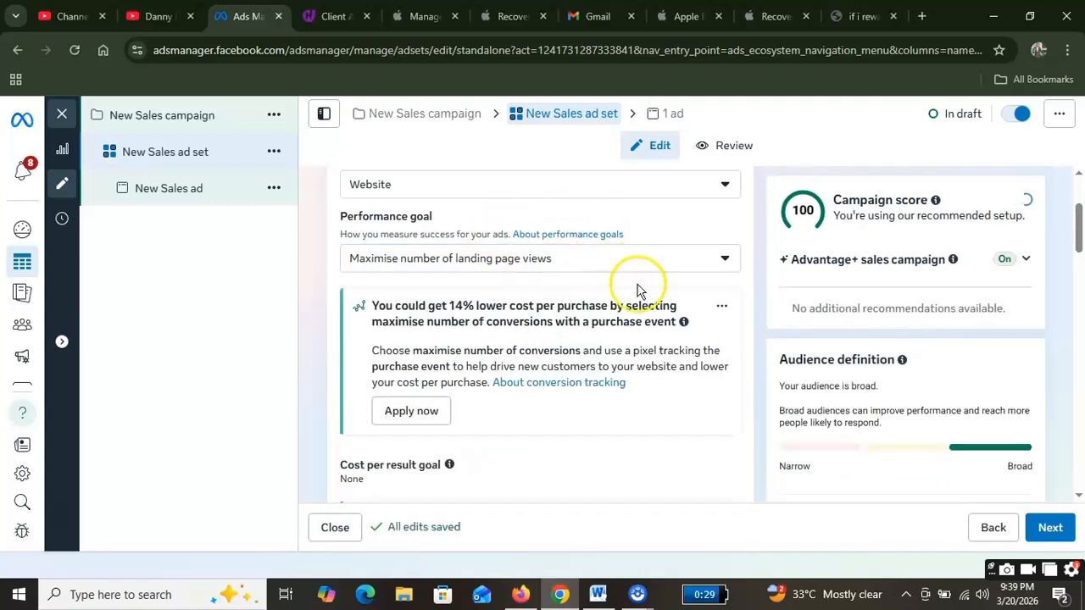
{"action": "scroll", "coordinate": [578, 384], "scroll_direction": "down", "scroll_amount": 2}
{"action": "scroll", "coordinate": [578, 384], "scroll_direction": "down", "scroll_amount": 3}
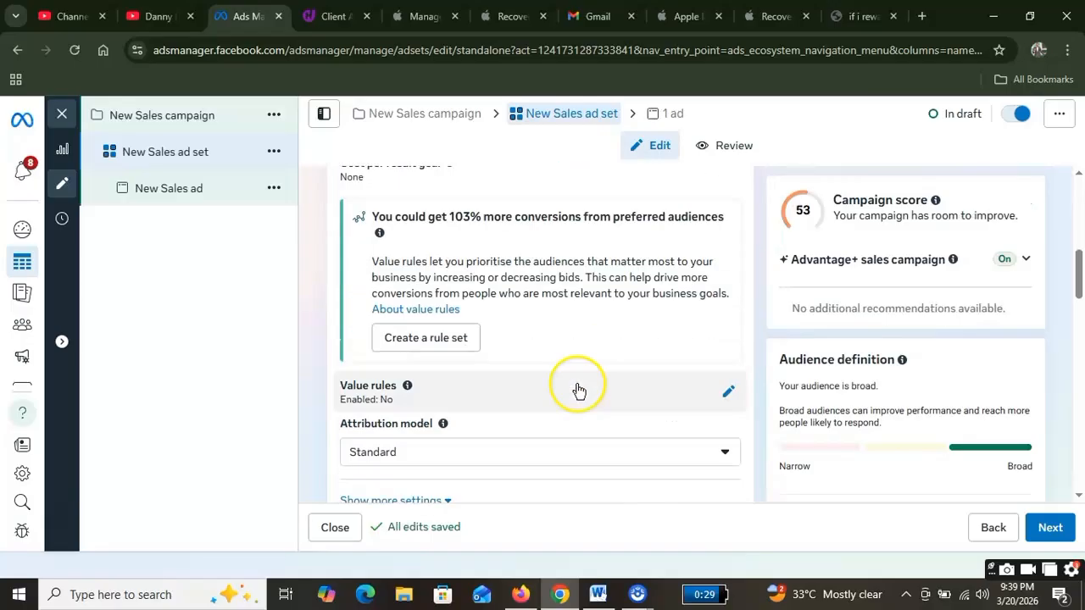
{"action": "scroll", "coordinate": [572, 391], "scroll_direction": "up", "scroll_amount": 10}
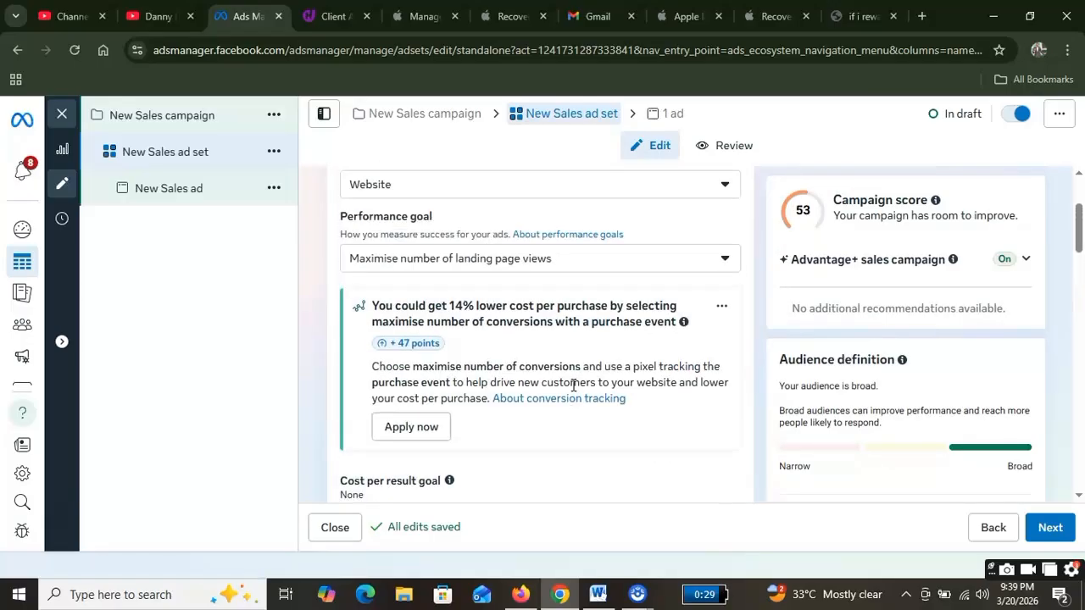
{"action": "scroll", "coordinate": [576, 385], "scroll_direction": "down", "scroll_amount": 2}
Step: Set the performance goal back to Maximise number of conversions
{"action": "left_click", "coordinate": [683, 267]}
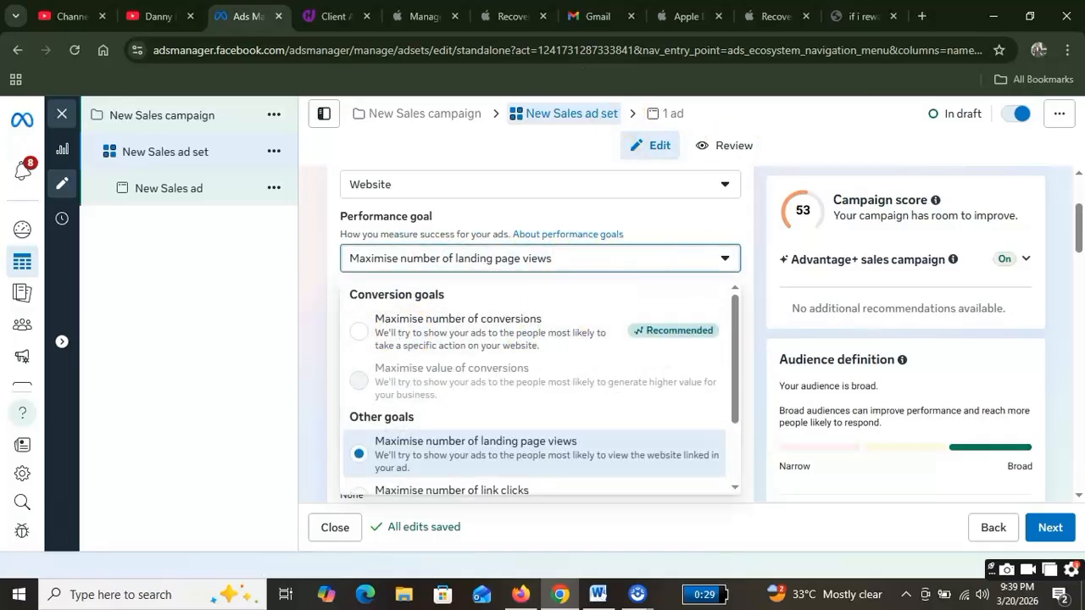
{"action": "mouse_move", "coordinate": [674, 329]}
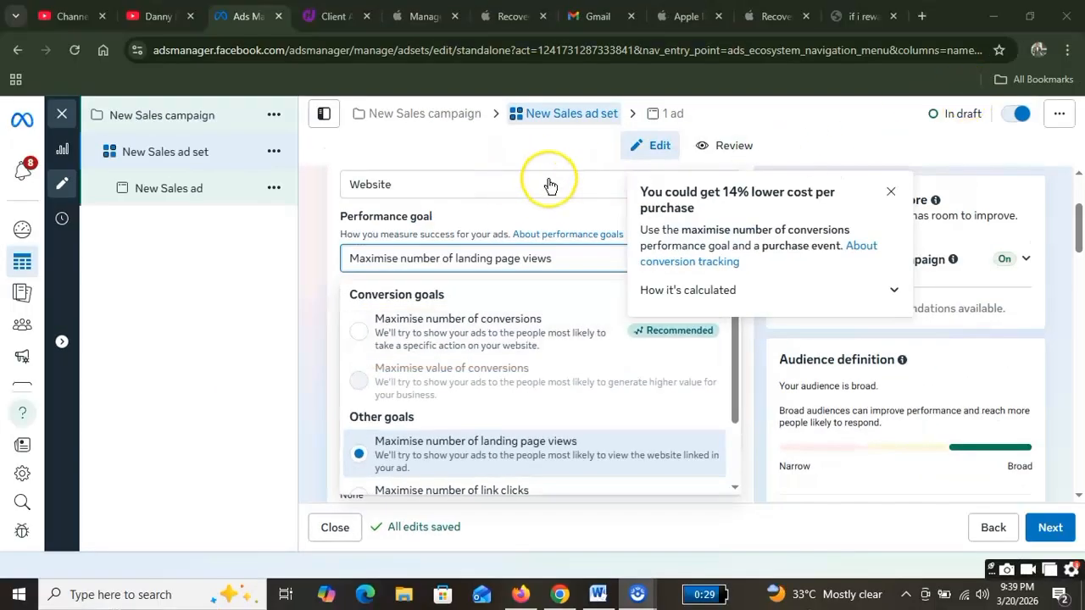
{"action": "left_click", "coordinate": [474, 150]}
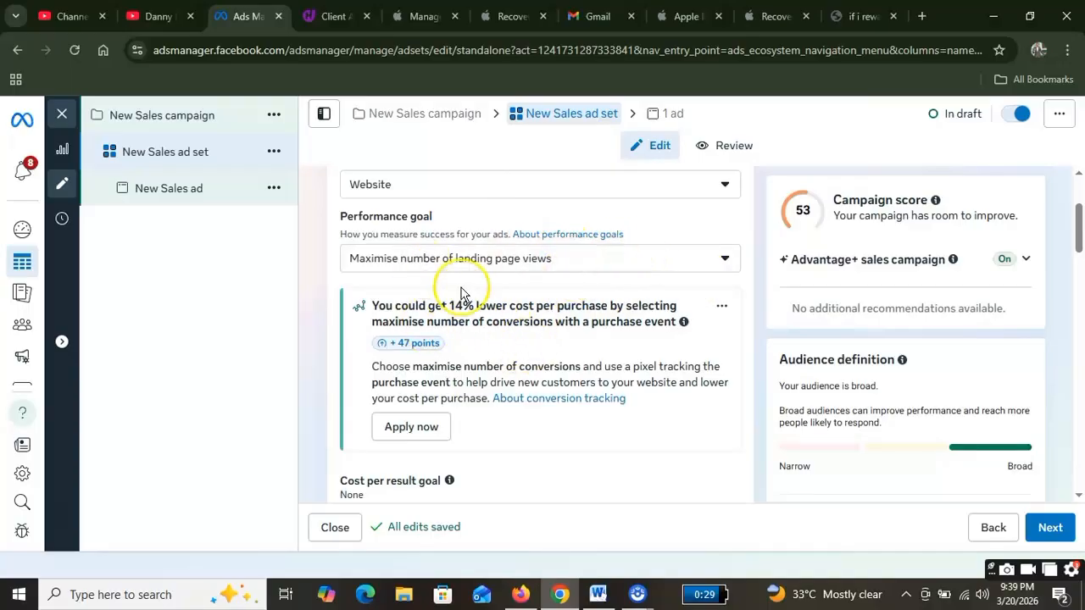
{"action": "left_click", "coordinate": [593, 261]}
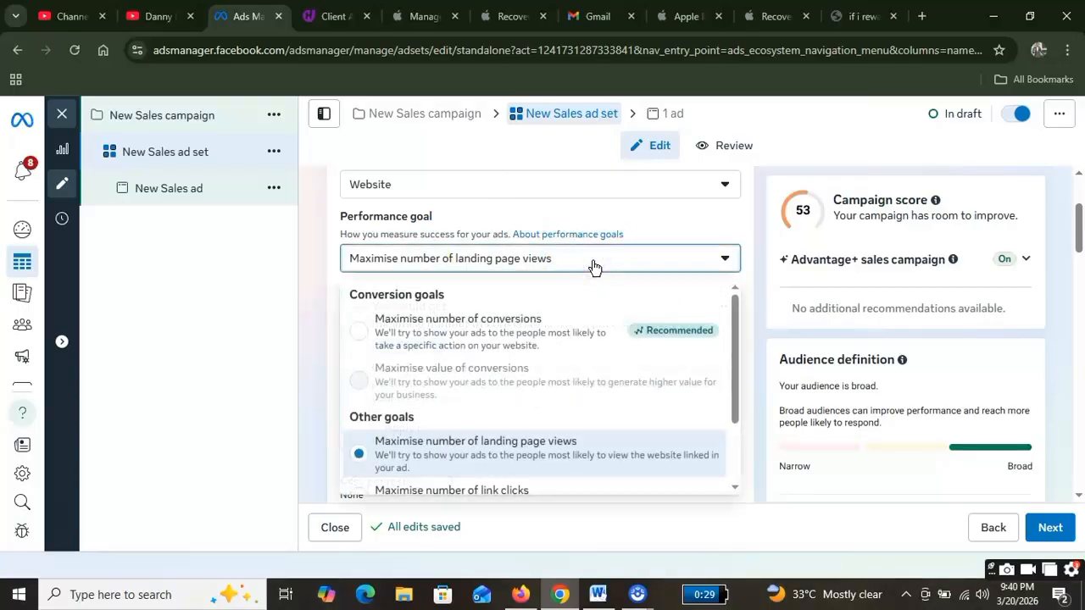
{"action": "left_click", "coordinate": [368, 338]}
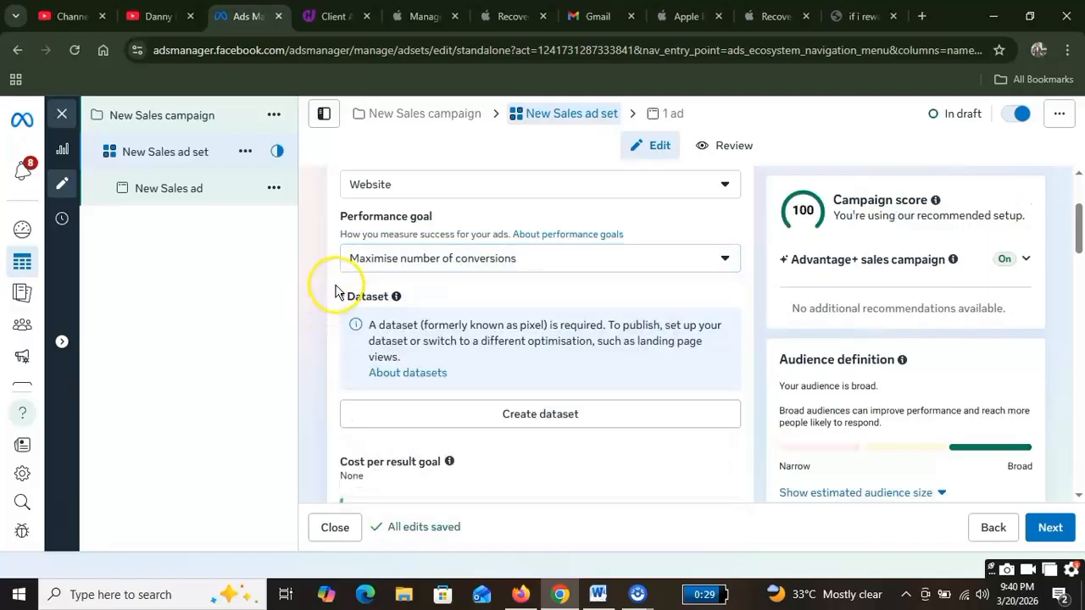
{"action": "scroll", "coordinate": [328, 308], "scroll_direction": "down", "scroll_amount": 1}
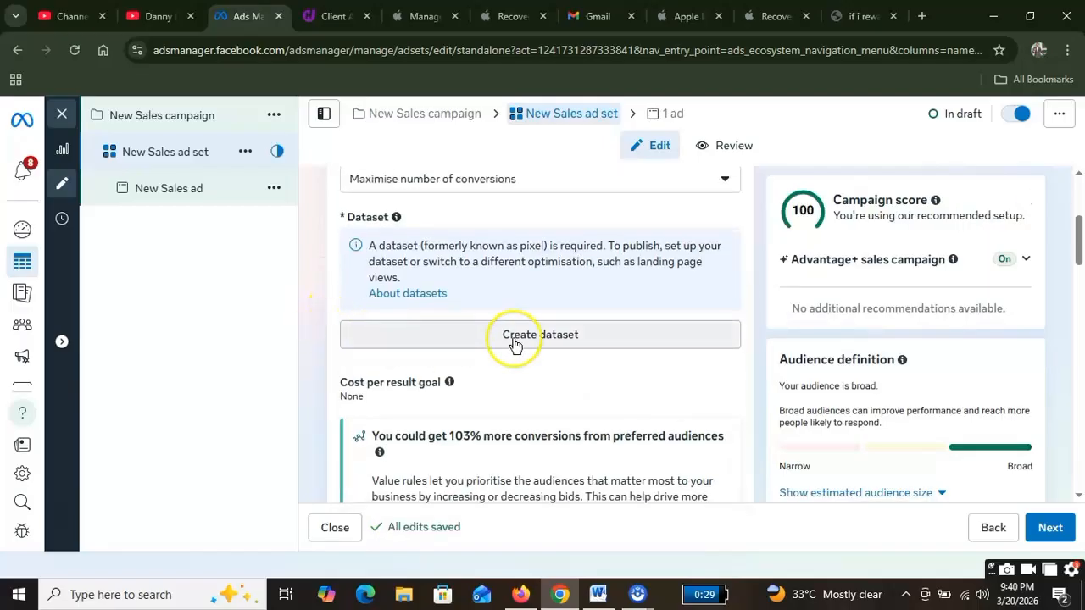
Step: Create a new dataset pixel named 'test'
{"action": "left_click", "coordinate": [571, 337]}
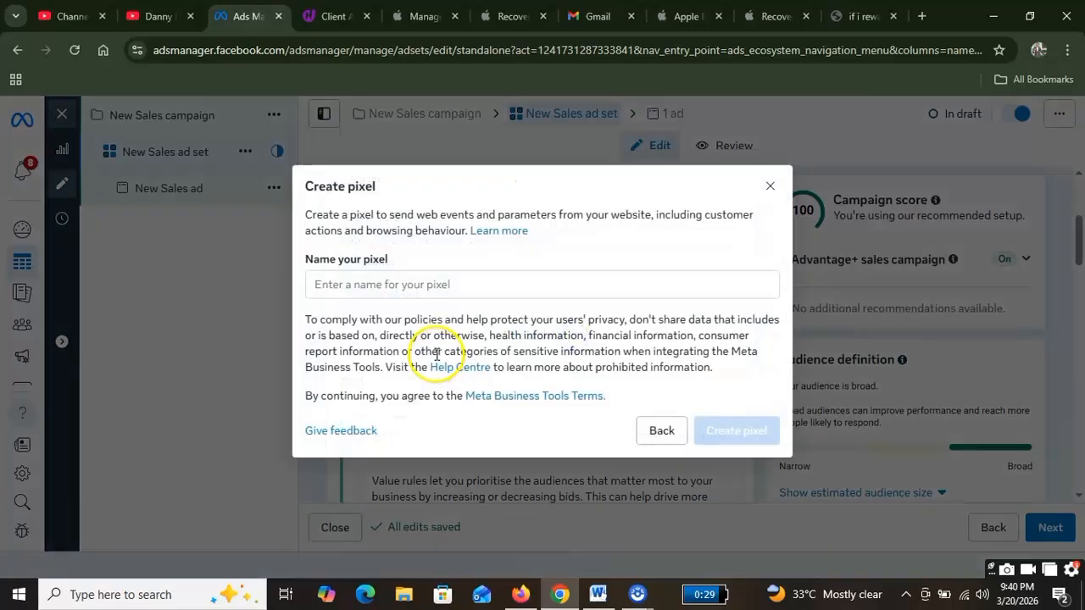
{"action": "left_click", "coordinate": [408, 285]}
{"action": "type", "text": "test"}
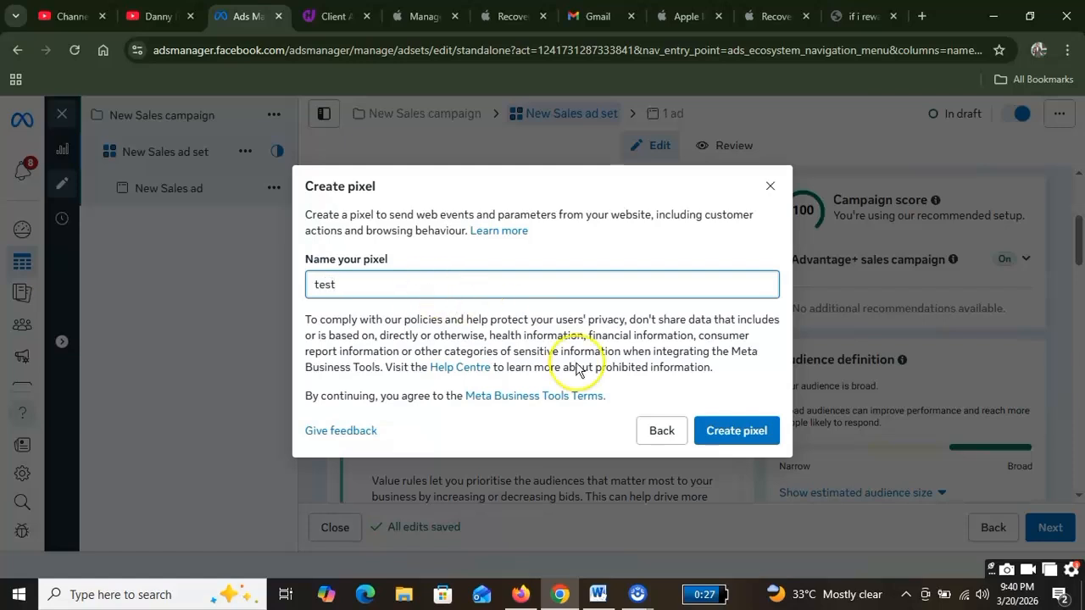
{"action": "left_click", "coordinate": [743, 431]}
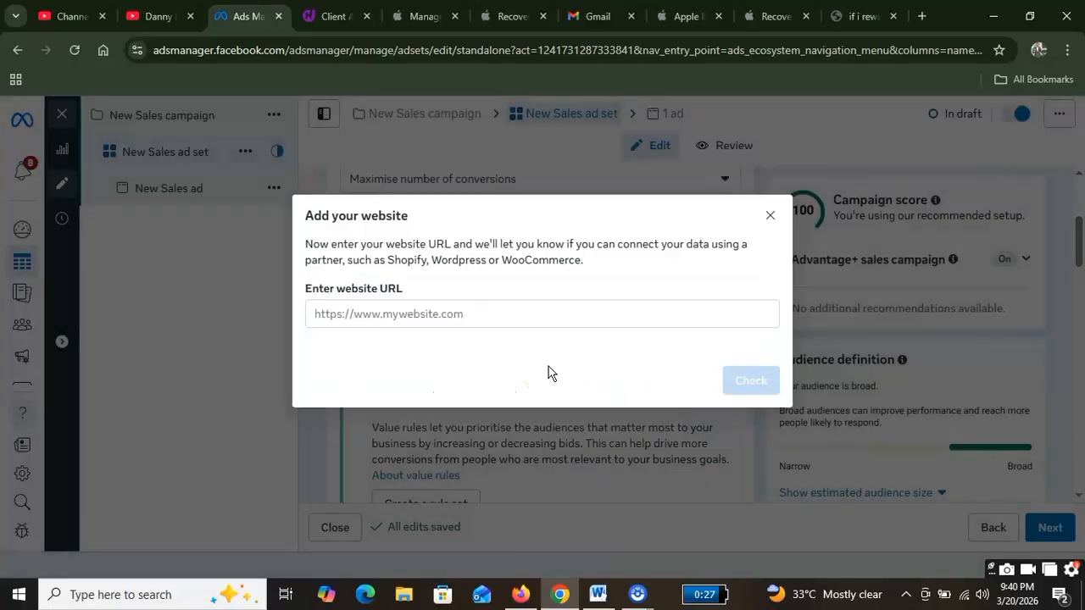
{"action": "left_click", "coordinate": [455, 315]}
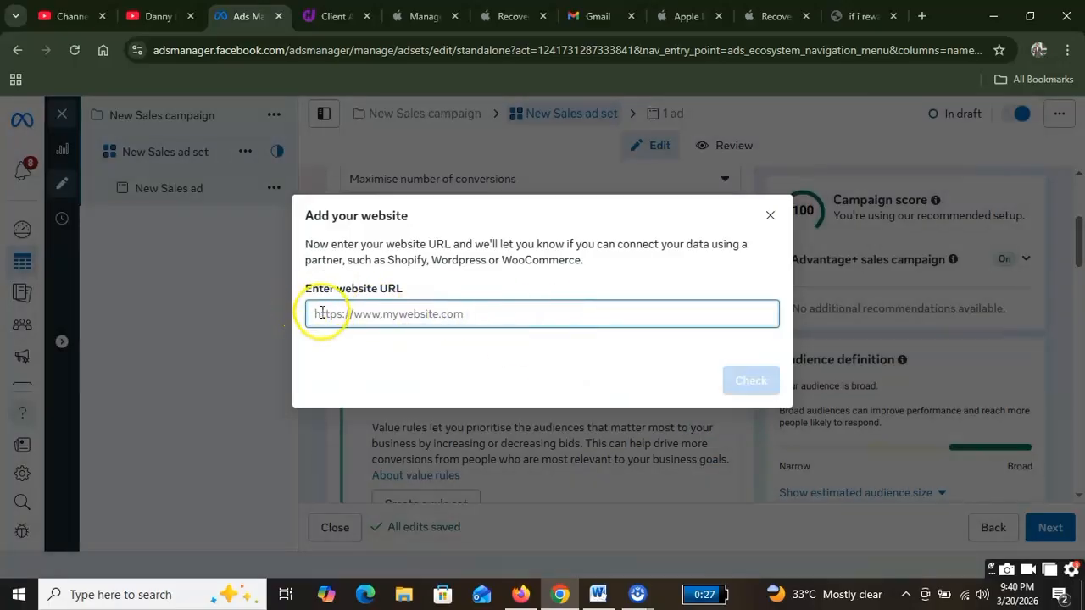
{"action": "type", "text": "www"}
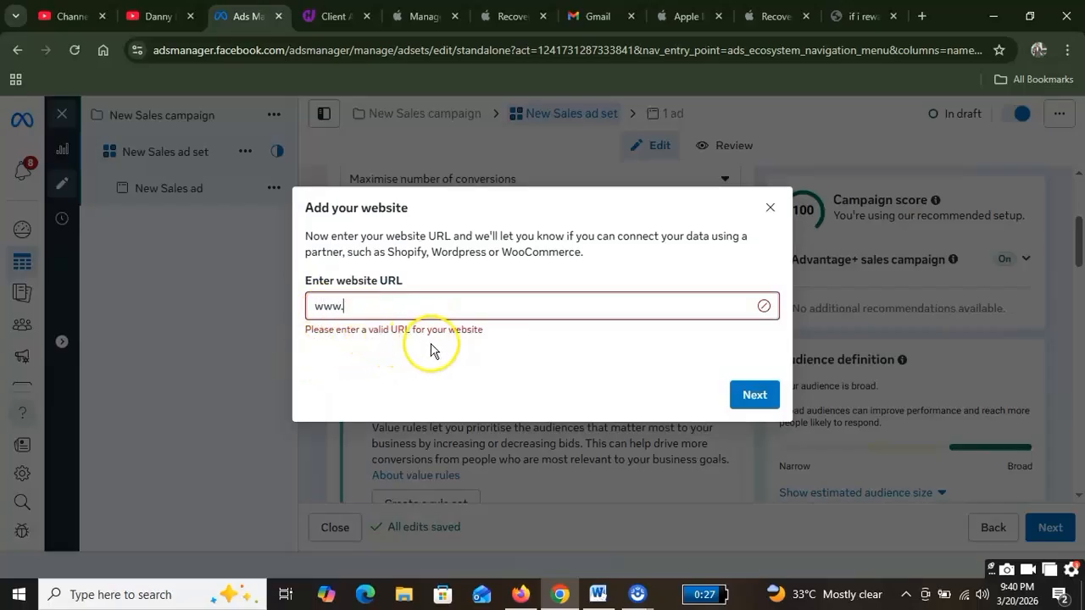
{"action": "type", "text": "."}
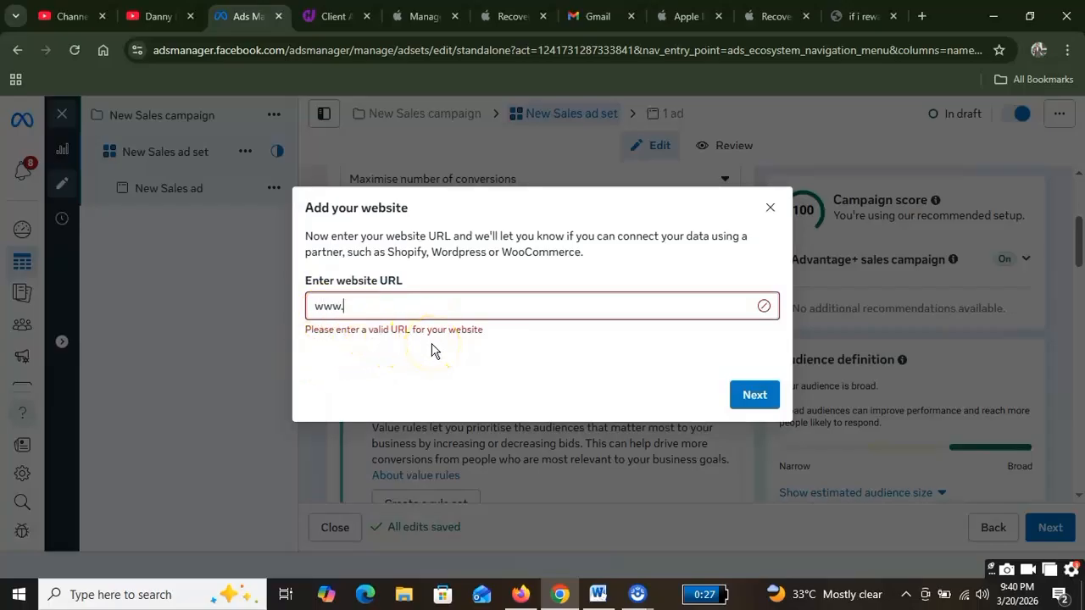
{"action": "type", "text": "engtec"}
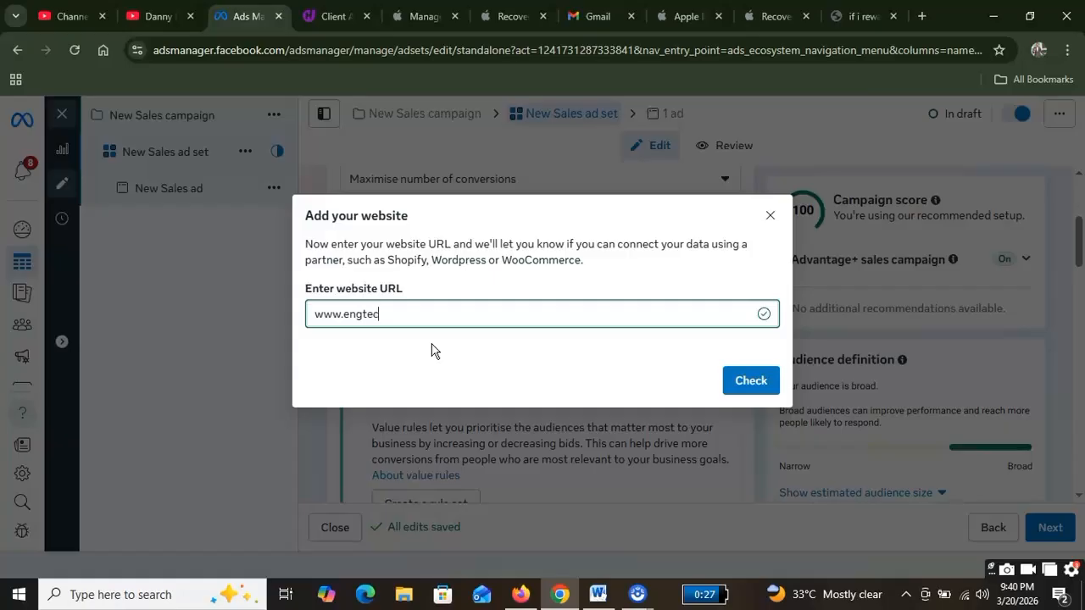
{"action": "type", "text": "hmedia.com.n"}
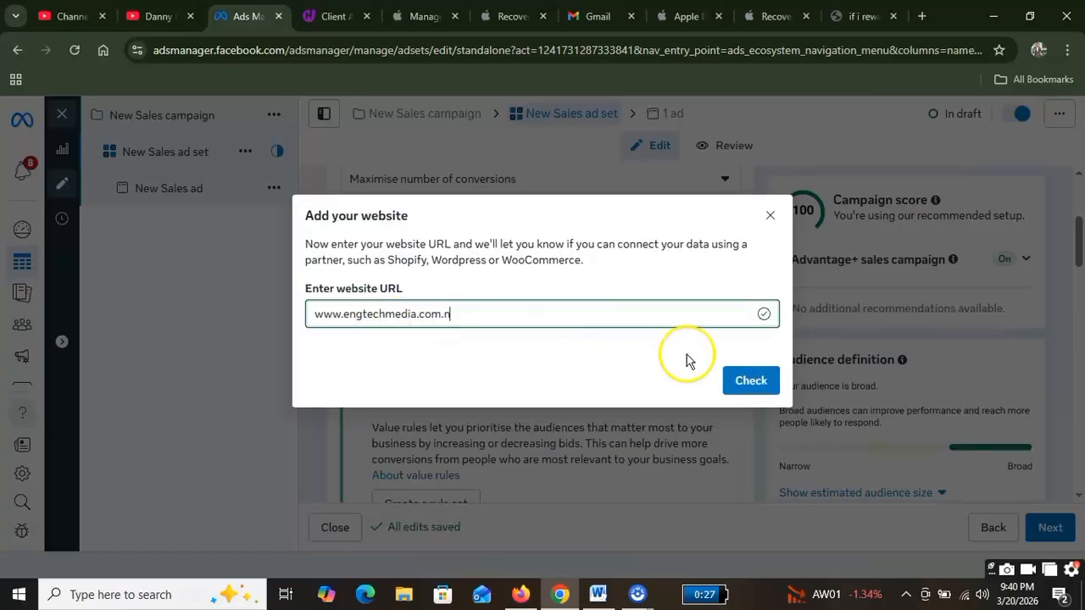
{"action": "left_click", "coordinate": [747, 381]}
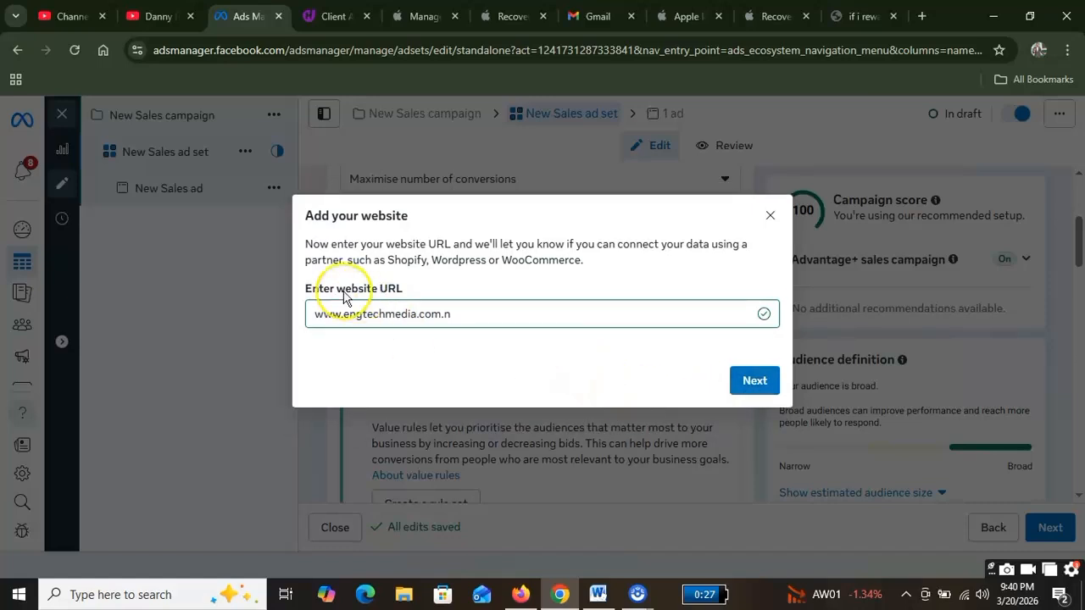
{"action": "left_click", "coordinate": [737, 379]}
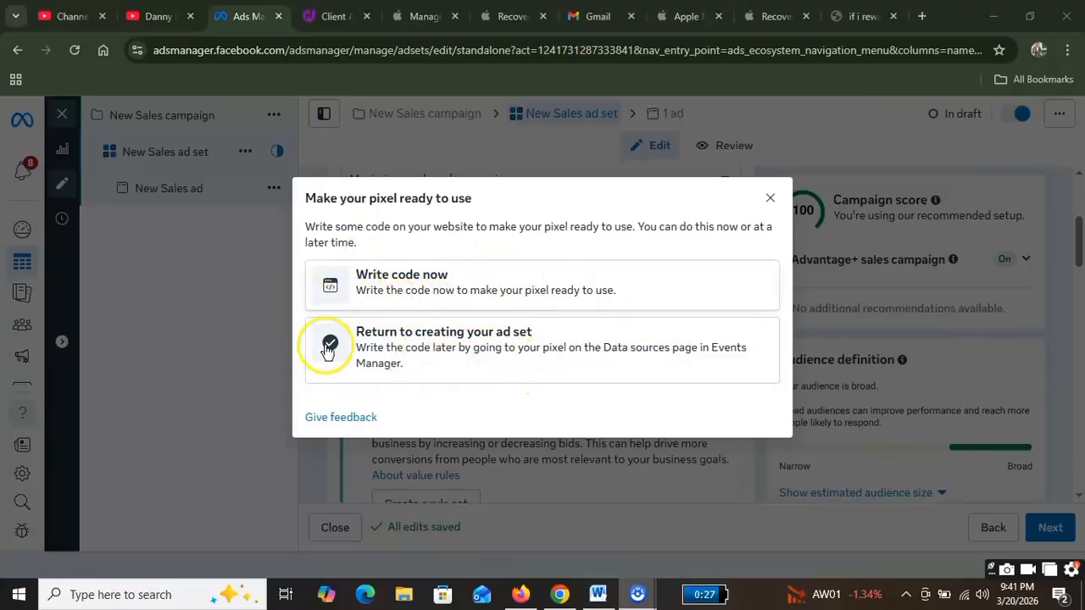
Step: Choose to write the pixel code now, keeping Conversions API and Meta pixel
{"action": "left_click", "coordinate": [502, 290]}
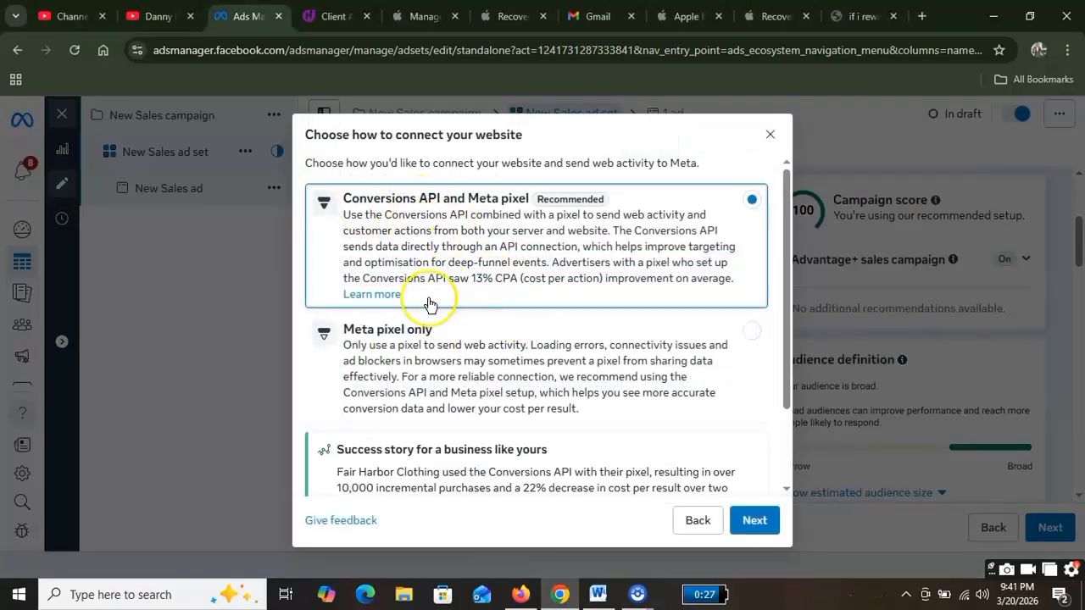
{"action": "scroll", "coordinate": [509, 357], "scroll_direction": "down", "scroll_amount": 2}
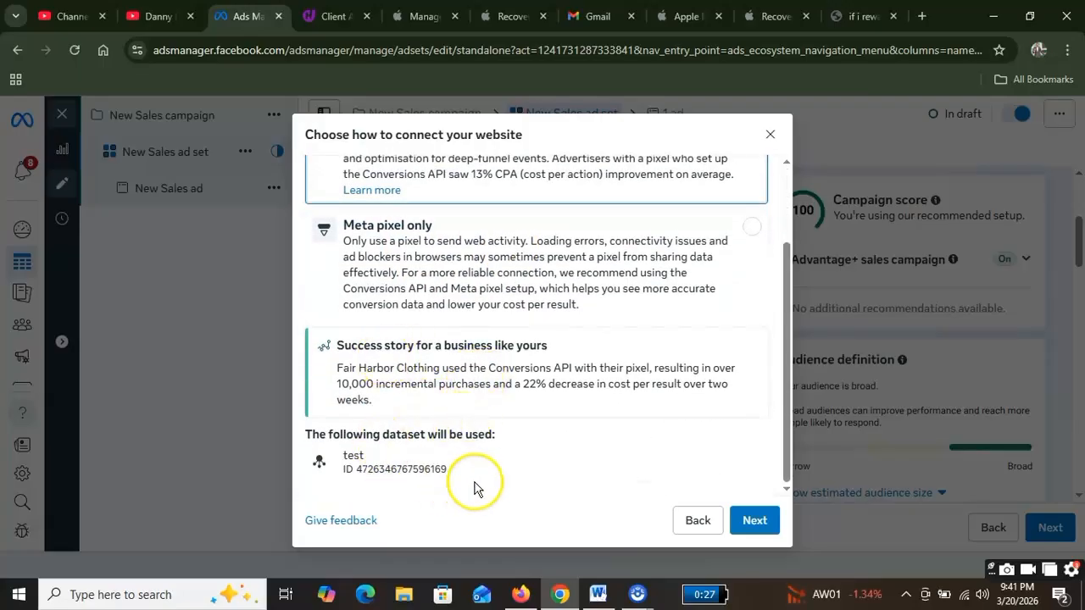
{"action": "scroll", "coordinate": [528, 414], "scroll_direction": "up", "scroll_amount": 2}
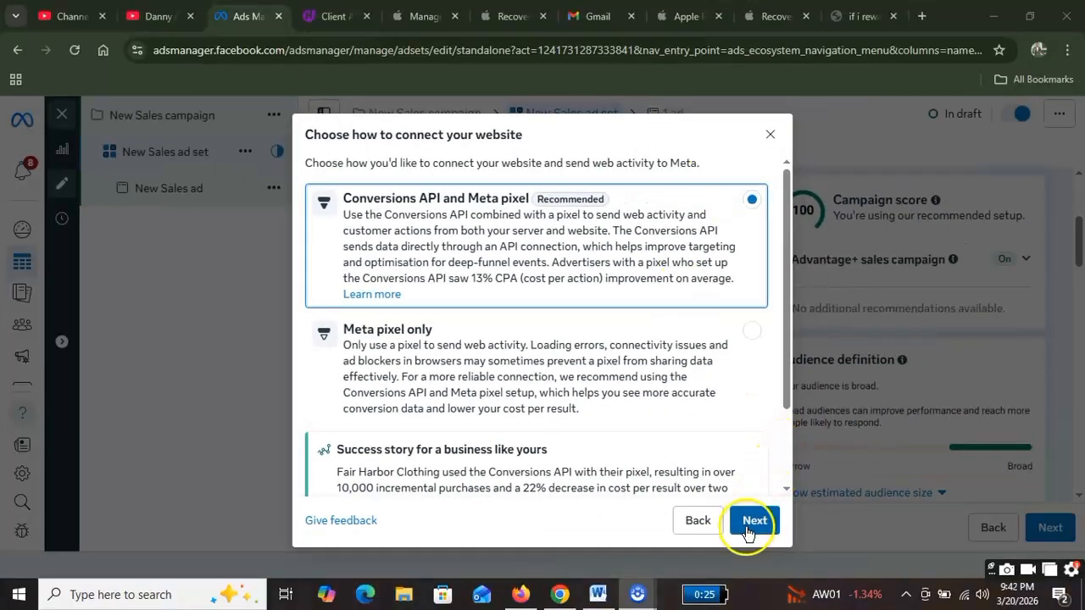
{"action": "scroll", "coordinate": [682, 415], "scroll_direction": "down", "scroll_amount": 2}
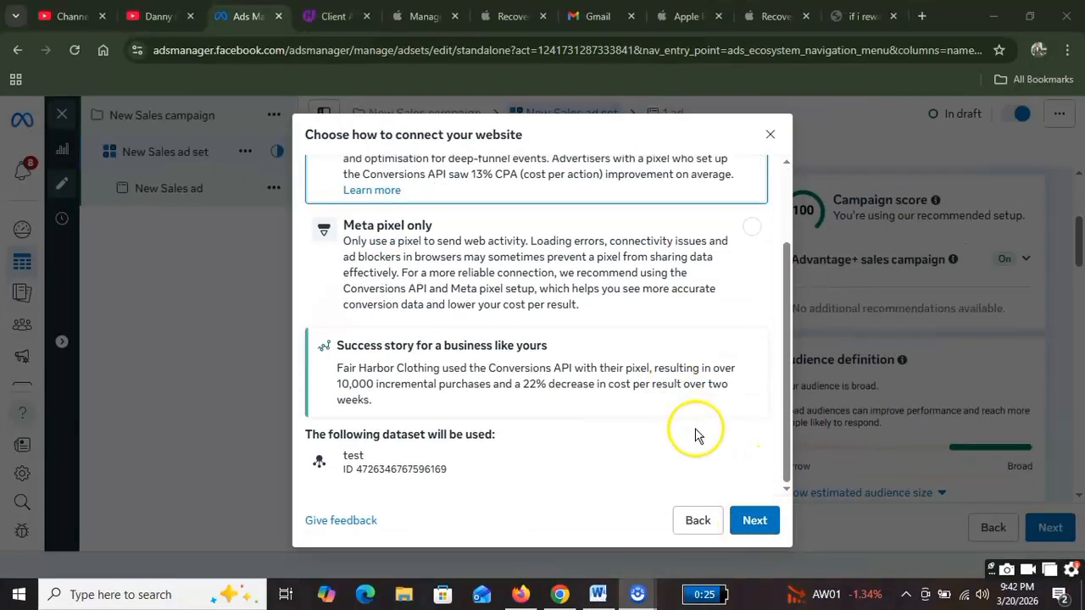
{"action": "left_click", "coordinate": [755, 521]}
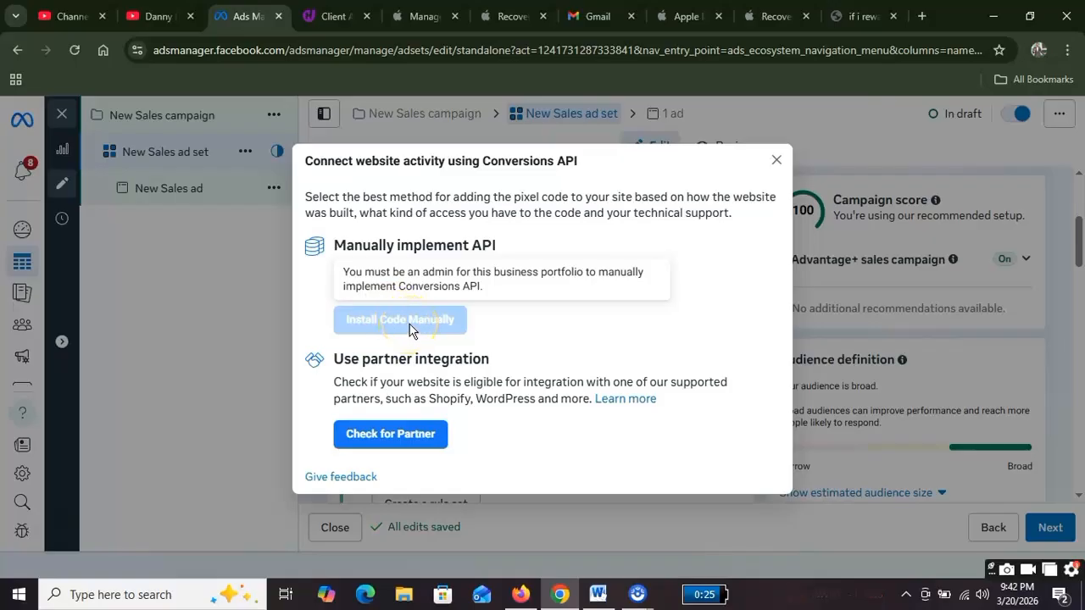
Step: Browse the supported partner integrations and select WordPress
{"action": "left_click", "coordinate": [408, 432]}
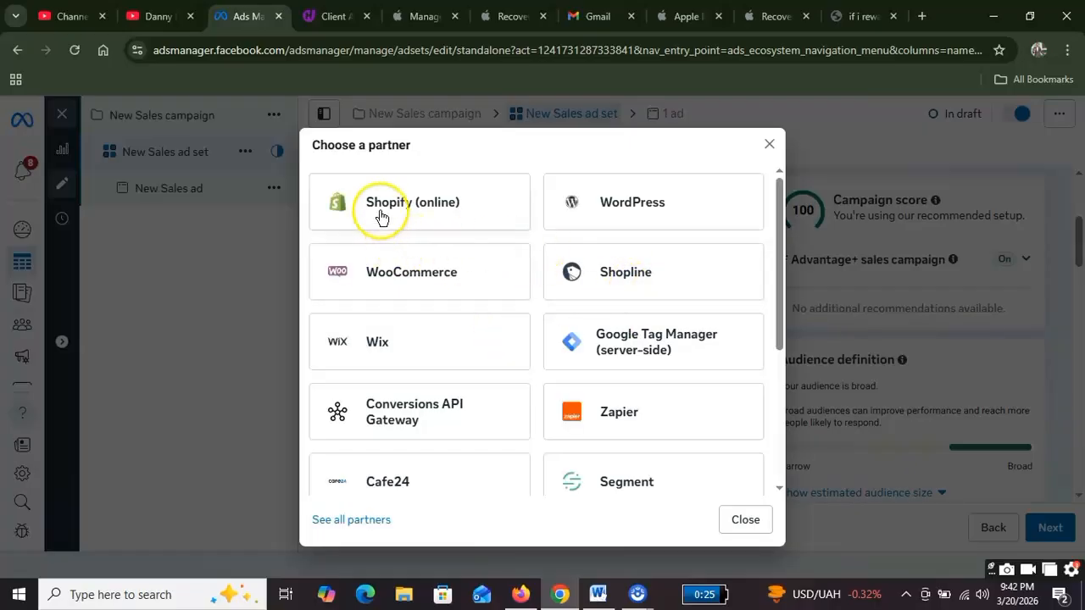
{"action": "left_click_drag", "start_coordinate": [425, 158], "coordinate": [314, 145]}
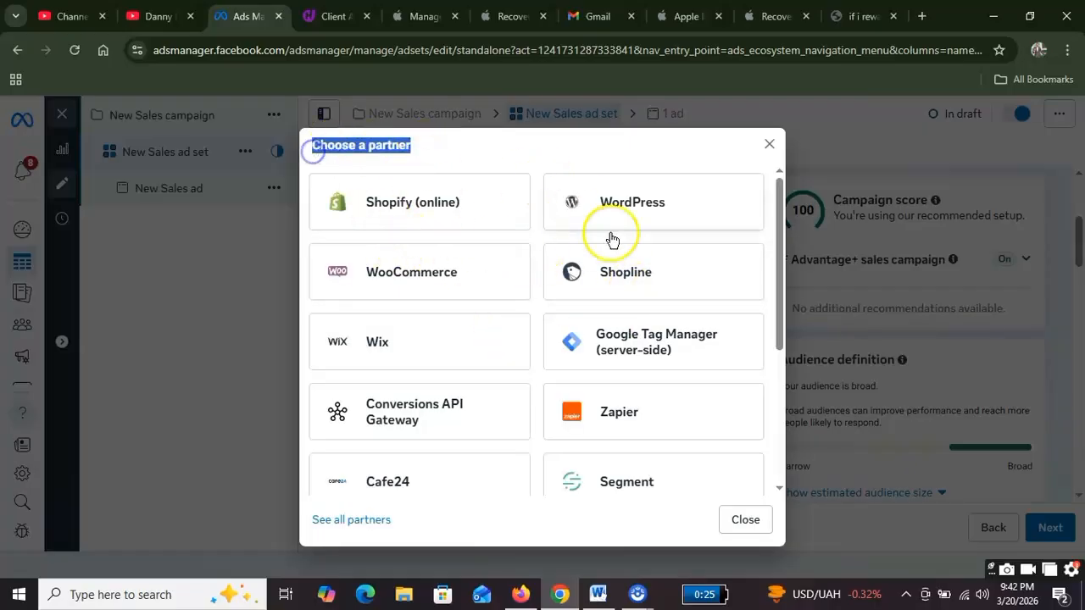
{"action": "scroll", "coordinate": [627, 279], "scroll_direction": "down", "scroll_amount": 2}
{"action": "scroll", "coordinate": [497, 329], "scroll_direction": "down", "scroll_amount": 2}
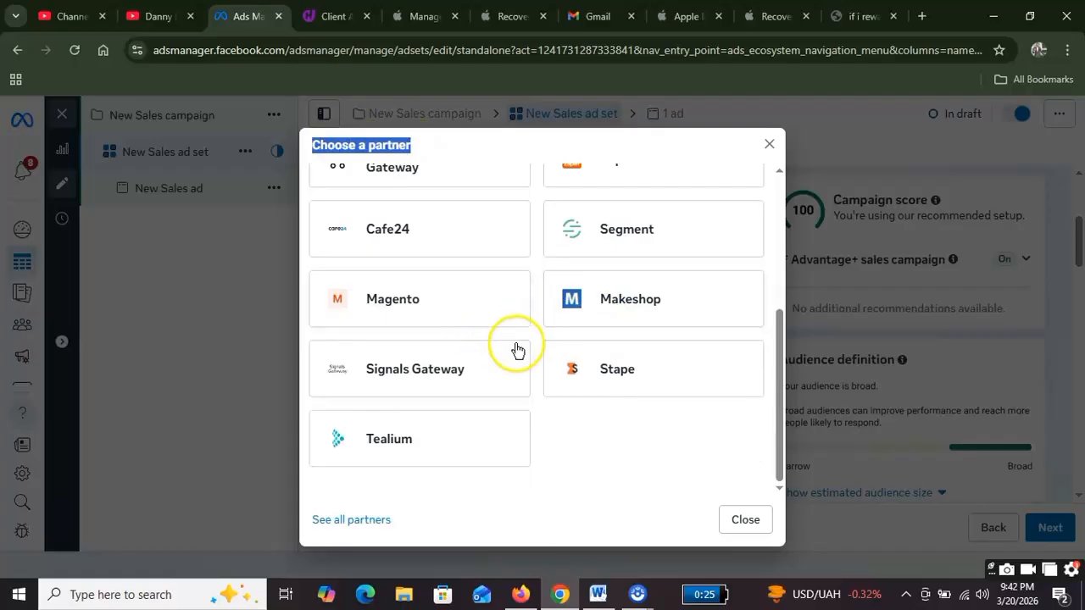
{"action": "scroll", "coordinate": [490, 337], "scroll_direction": "up", "scroll_amount": 1}
{"action": "scroll", "coordinate": [490, 337], "scroll_direction": "up", "scroll_amount": 3}
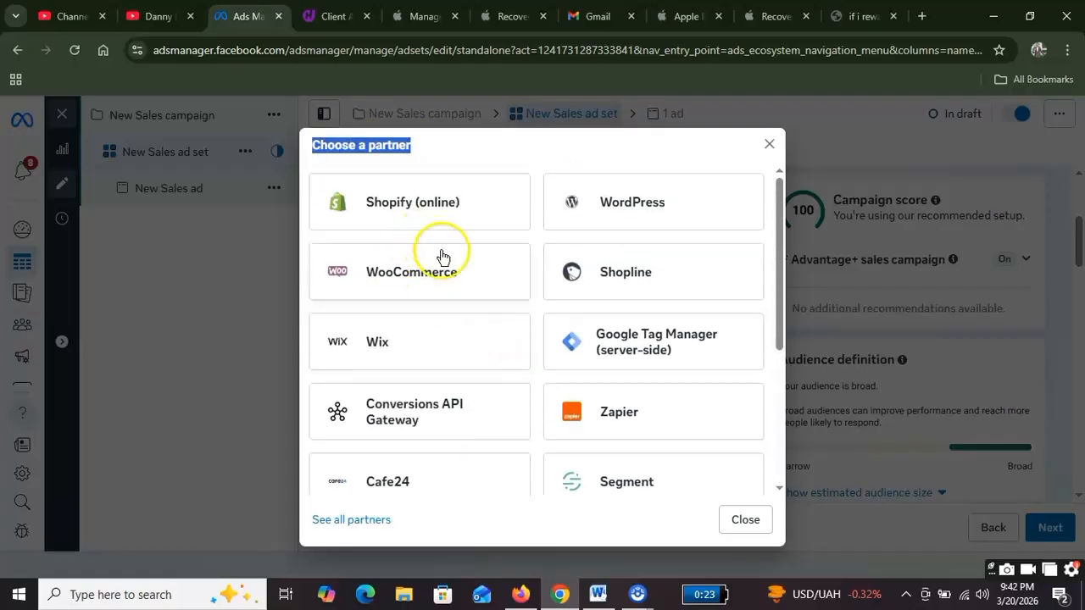
{"action": "left_click", "coordinate": [627, 211]}
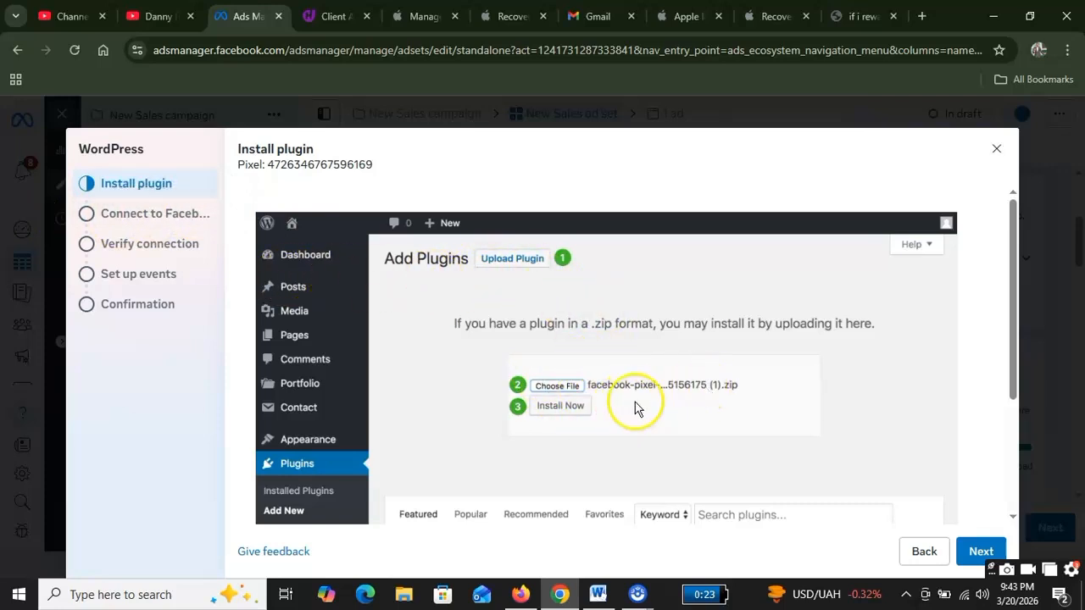
Step: Advance past the WordPress Install plugin and Connect to Facebook instructions
{"action": "left_click", "coordinate": [987, 552]}
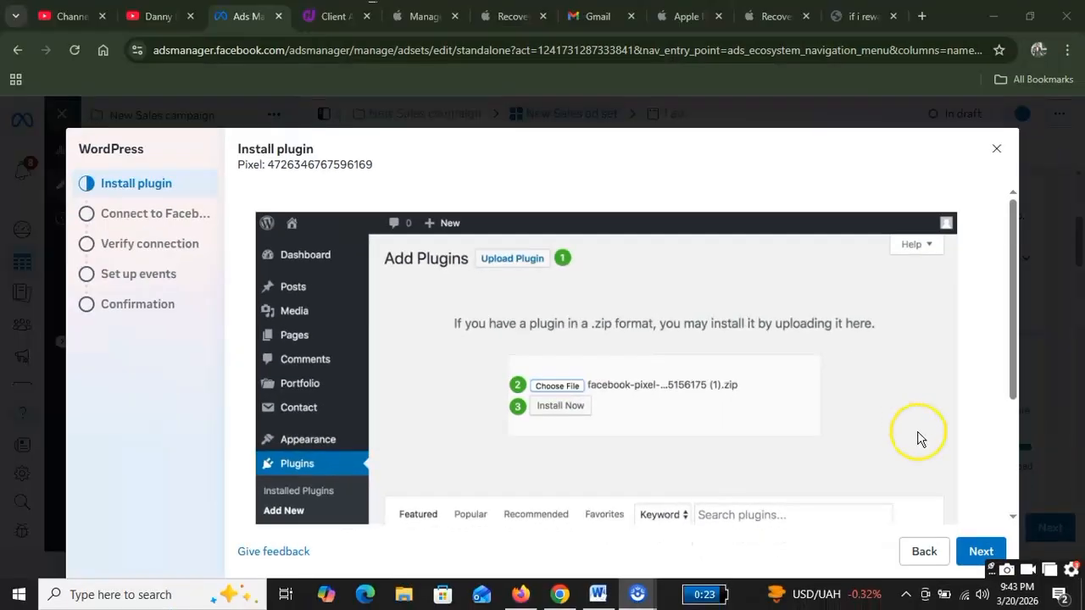
{"action": "left_click", "coordinate": [978, 551]}
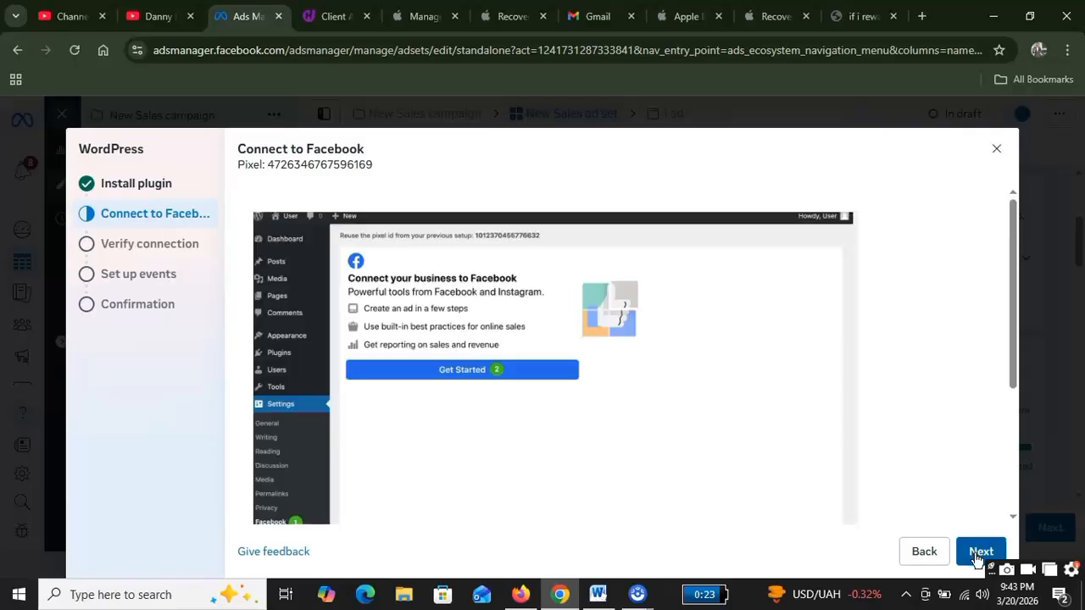
{"action": "left_click", "coordinate": [977, 554]}
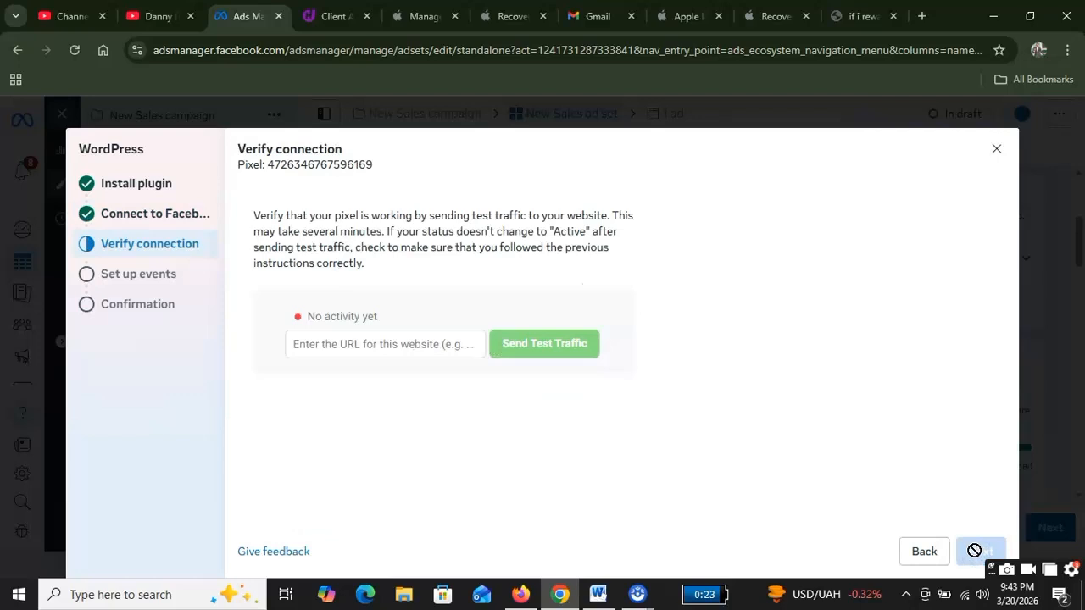
{"action": "left_click", "coordinate": [387, 344]}
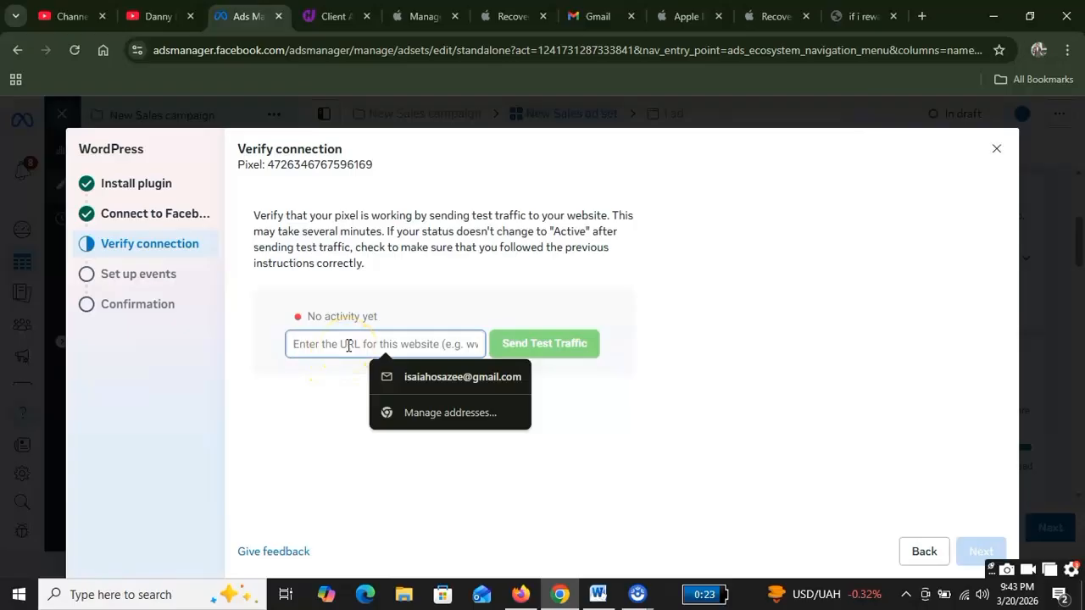
{"action": "type", "text": "www.w"}
{"action": "key", "text": "BackSpace"}
{"action": "type", "text": "engtechmed"}
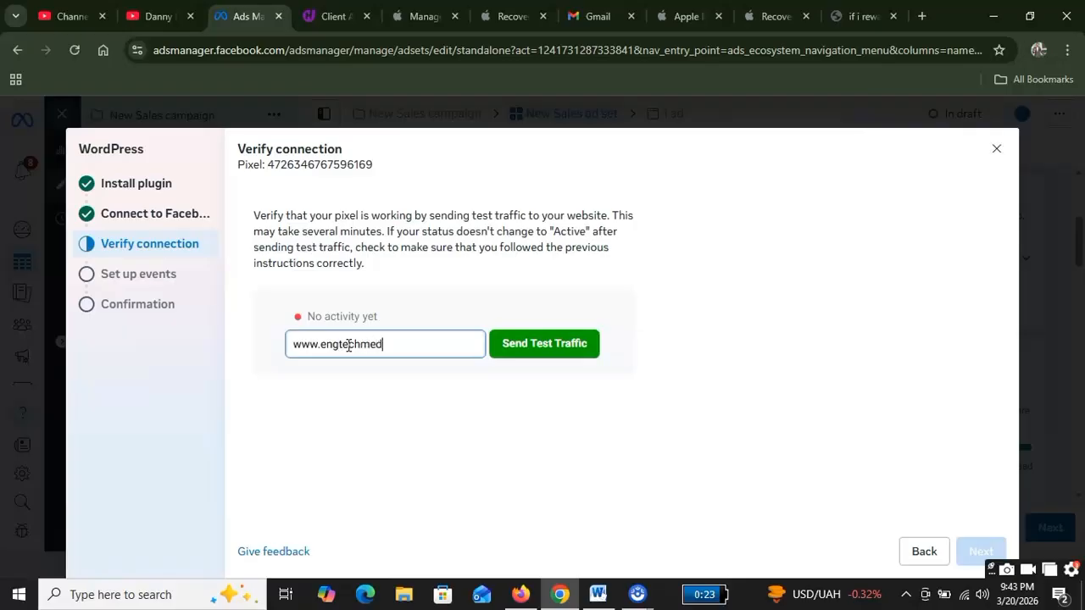
{"action": "type", "text": "ia.com.ng"}
{"action": "left_click", "coordinate": [564, 355]}
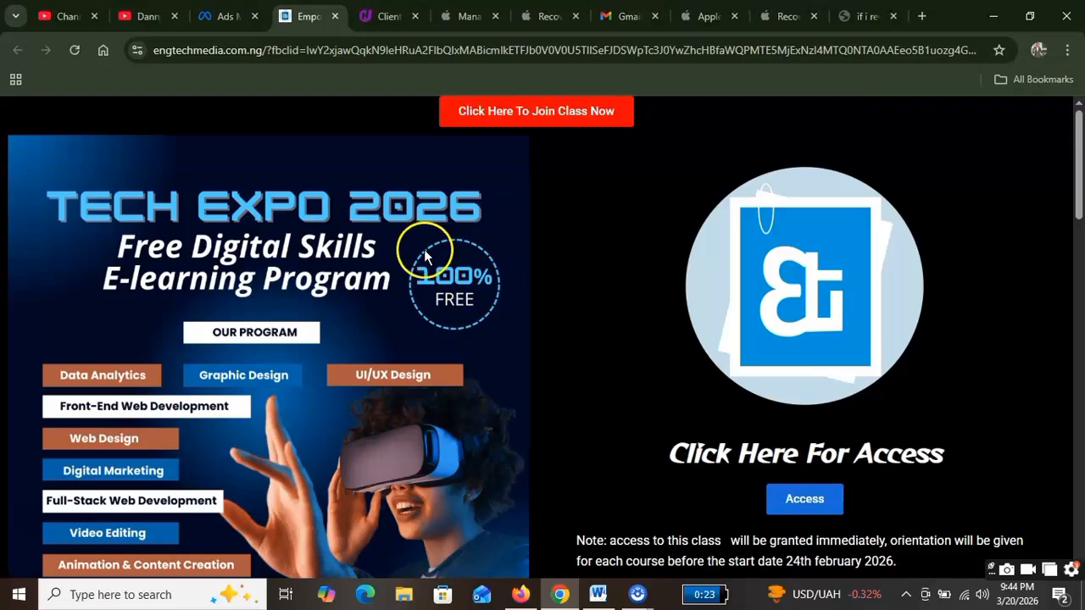
Step: Scroll through the engtechmedia.com.ng homepage, then return to the Ads Manager tab
{"action": "scroll", "coordinate": [753, 356], "scroll_direction": "down", "scroll_amount": 4}
{"action": "scroll", "coordinate": [447, 370], "scroll_direction": "down", "scroll_amount": 10}
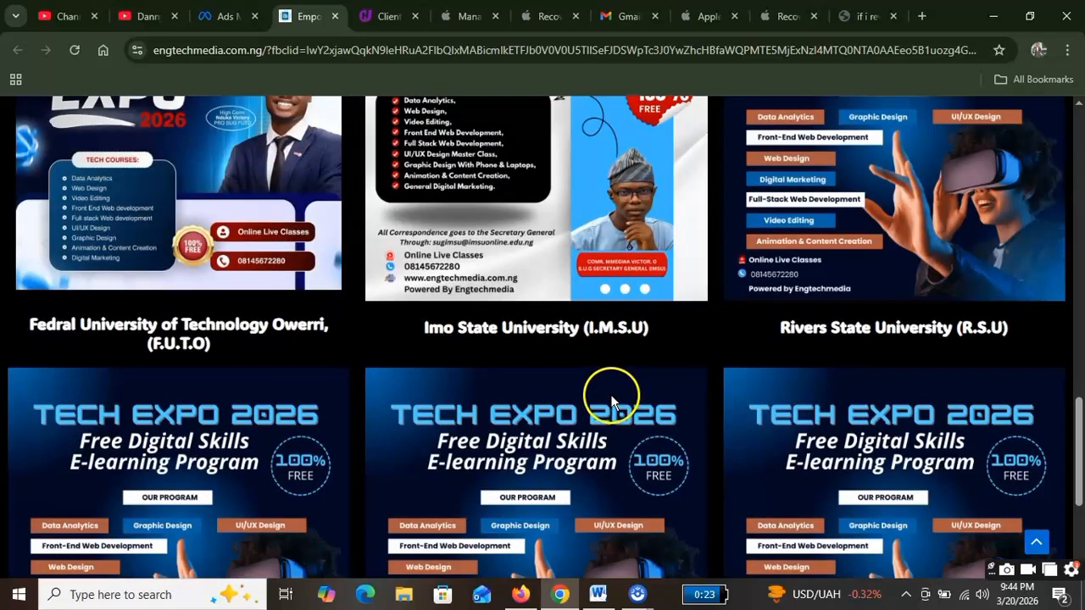
{"action": "scroll", "coordinate": [610, 395], "scroll_direction": "down", "scroll_amount": 3}
{"action": "scroll", "coordinate": [627, 407], "scroll_direction": "up", "scroll_amount": 5}
{"action": "scroll", "coordinate": [645, 411], "scroll_direction": "up", "scroll_amount": 15}
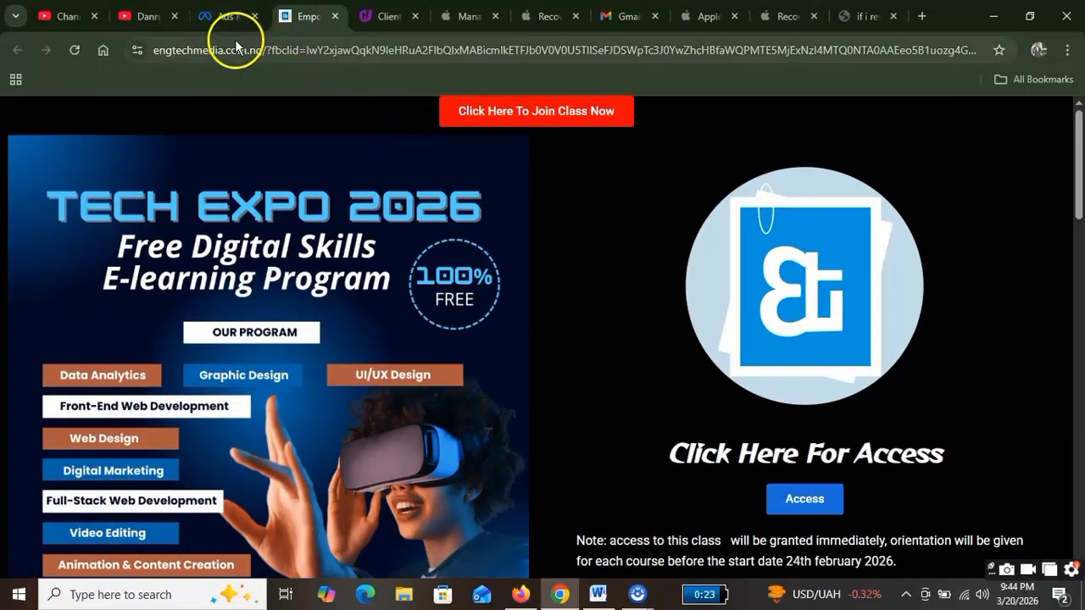
{"action": "left_click", "coordinate": [229, 16]}
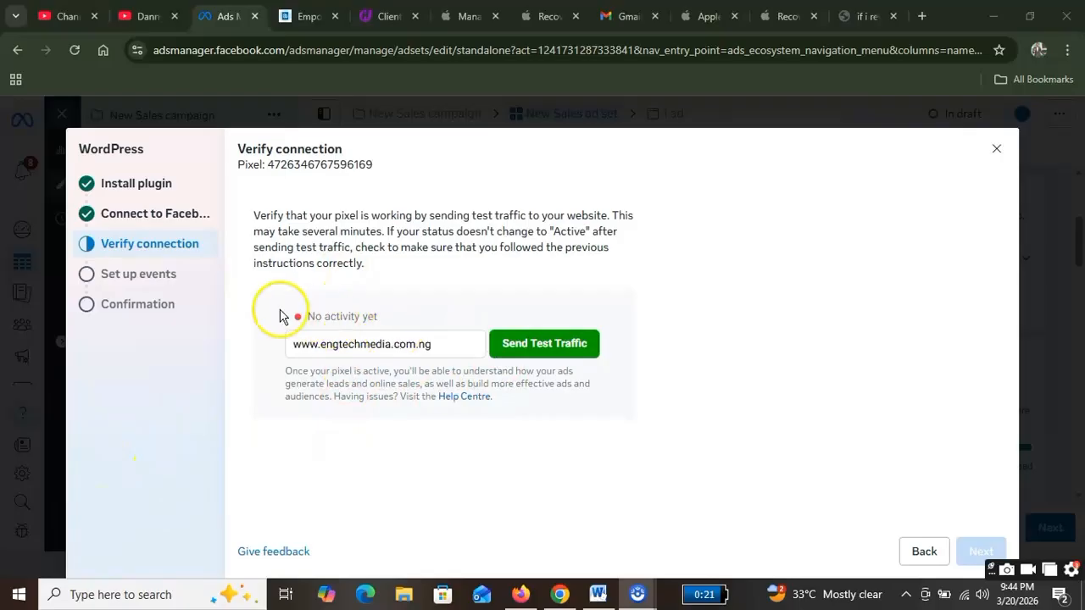
Step: Resend test traffic, check Verify connection in Ads Manager, then view the opened site tab
{"action": "left_click", "coordinate": [538, 347]}
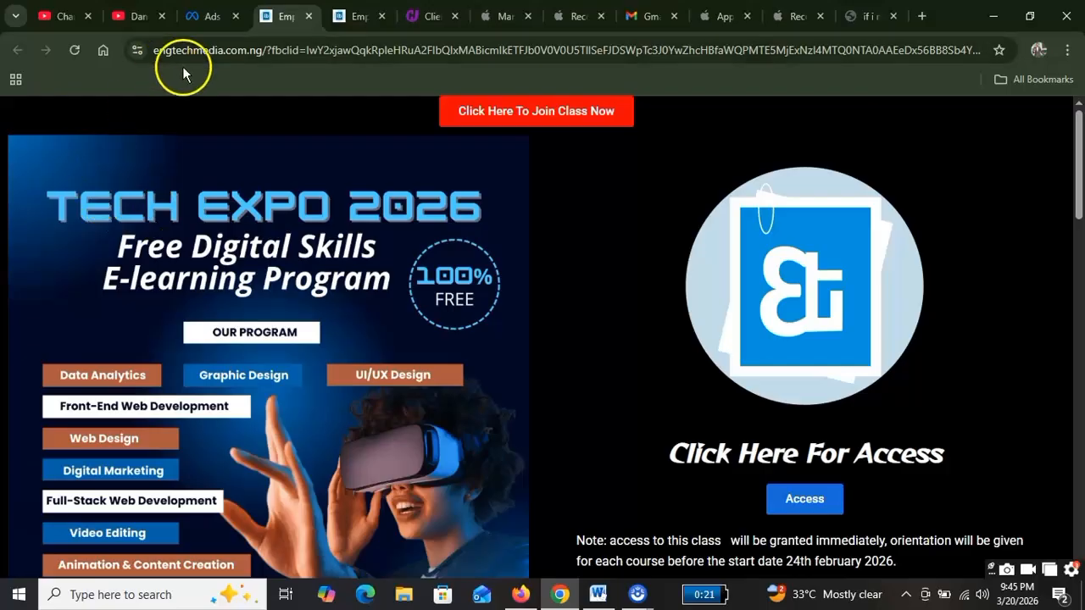
{"action": "left_click", "coordinate": [205, 16]}
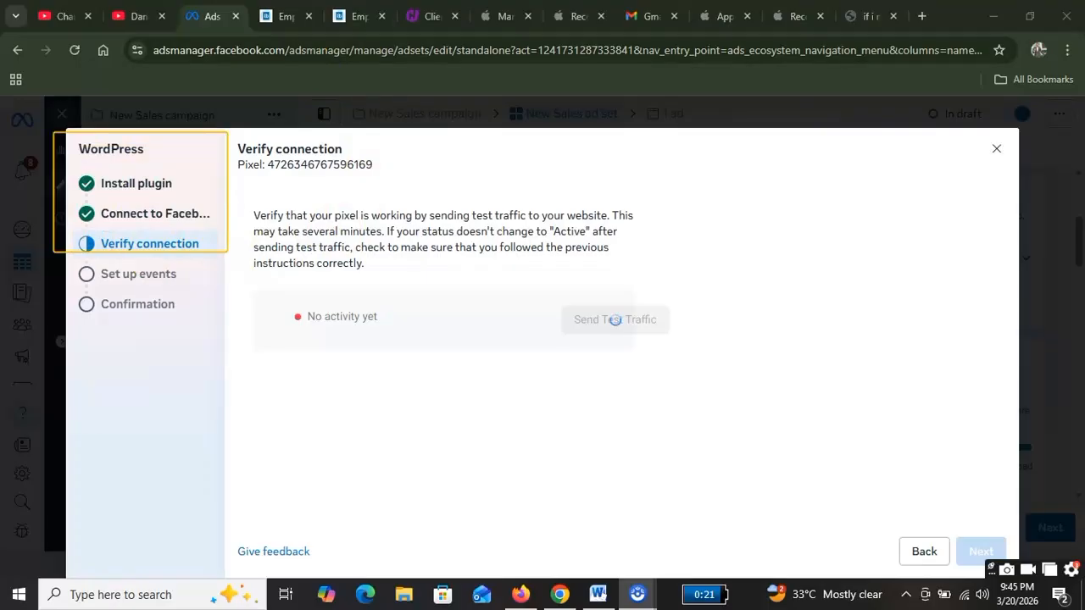
{"action": "left_click", "coordinate": [286, 18]}
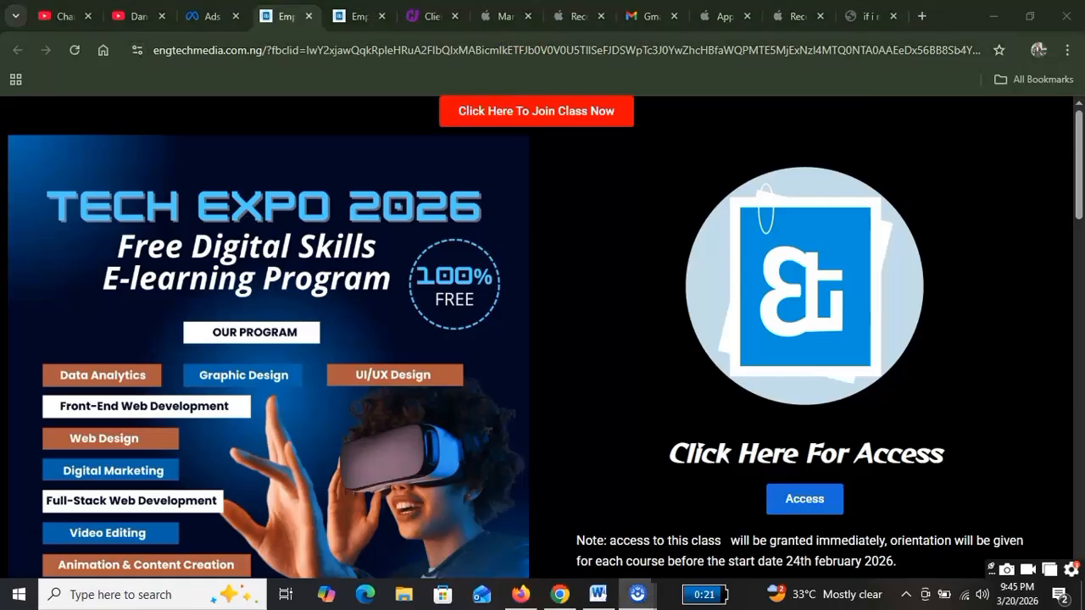
Step: Change the address to engtechmedia.com.ng/admin and load the WordPress login page
{"action": "left_click", "coordinate": [949, 51]}
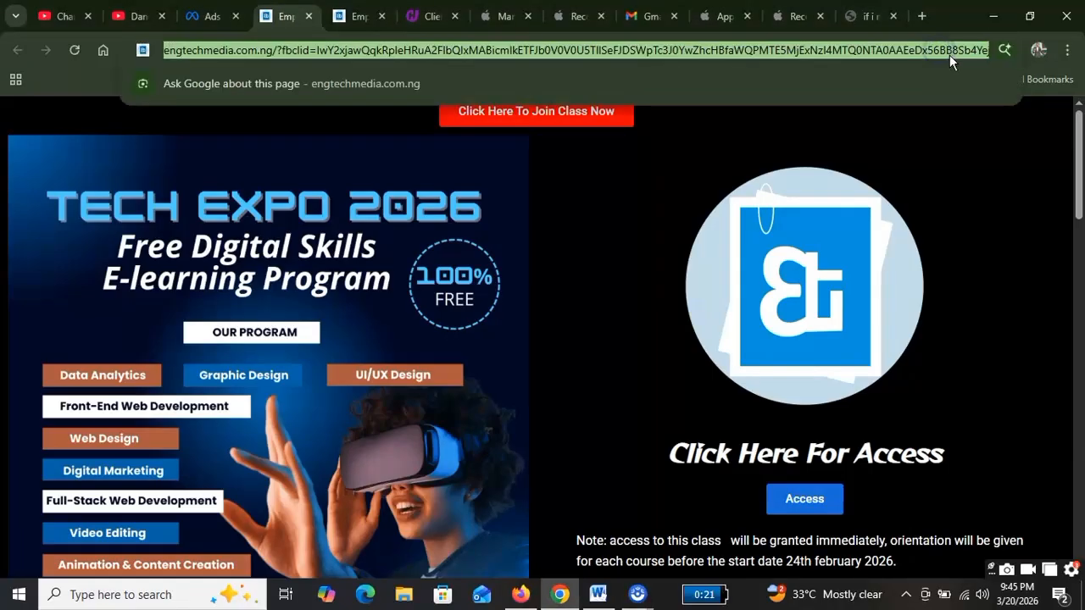
{"action": "left_click", "coordinate": [954, 53]}
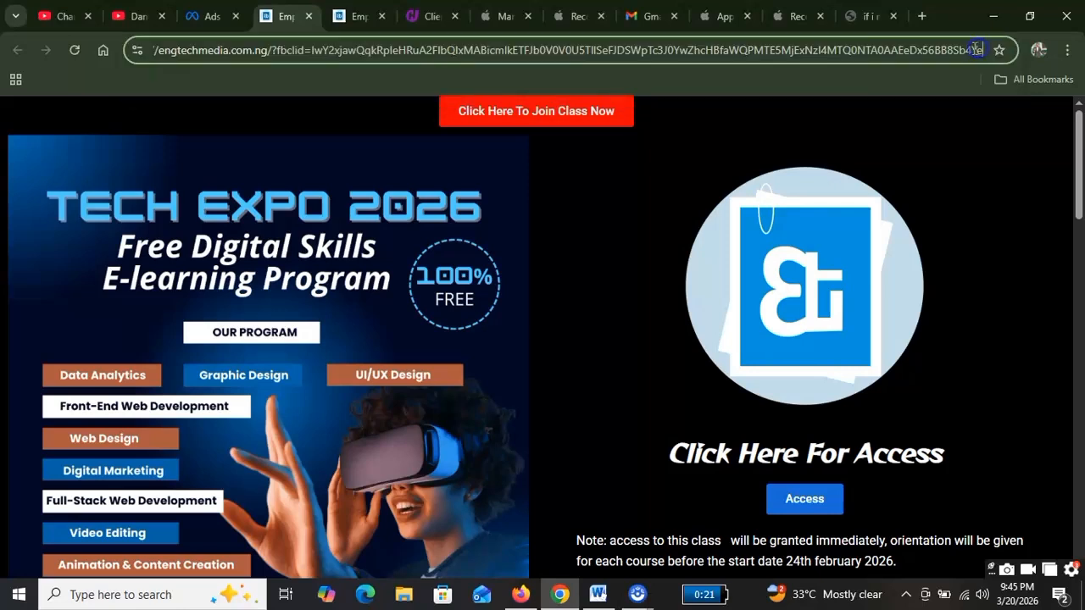
{"action": "left_click_drag", "start_coordinate": [979, 51], "coordinate": [289, 20]}
{"action": "type", "text": "ejlUIQnebS3IGfw_IA452o_q0piIYEy0AHJEcpwUO-SWN7CE_aem_VgLI7dd-WteMSxd5NH2JBQ"}
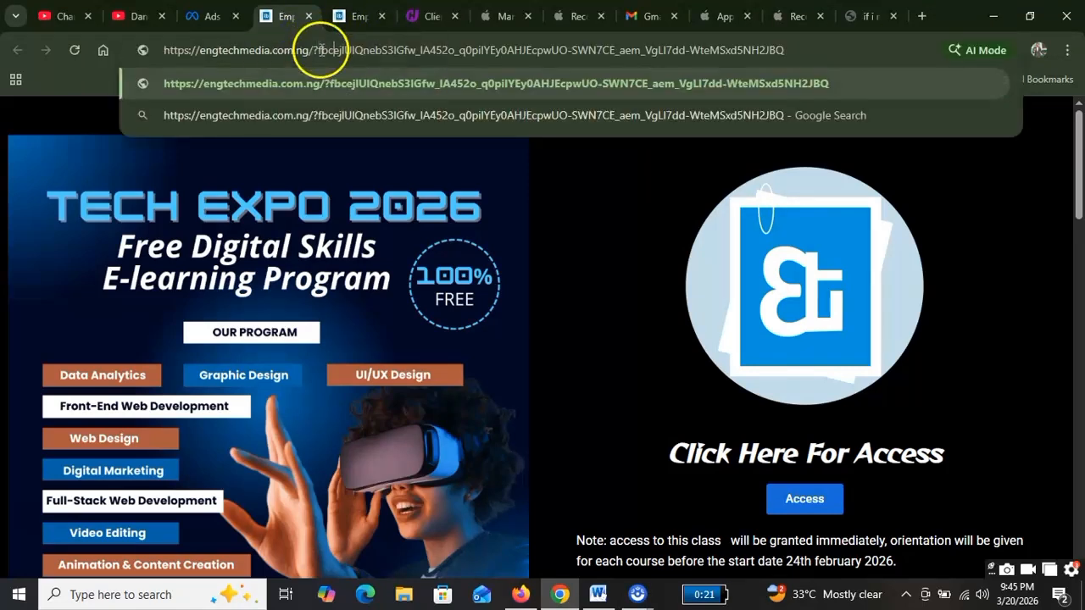
{"action": "key", "text": "BackSpace"}
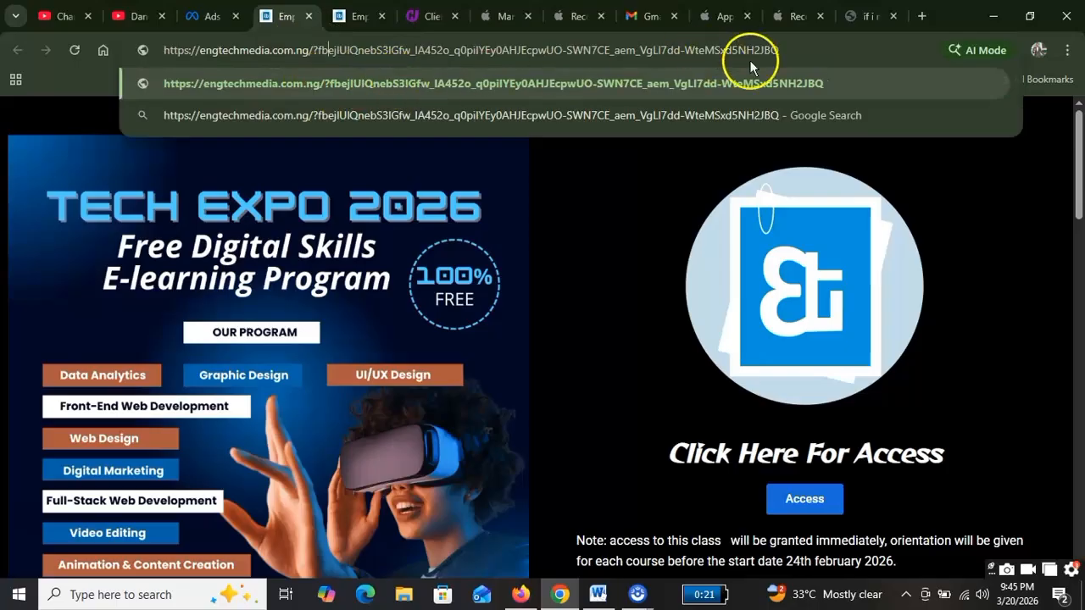
{"action": "left_click_drag", "start_coordinate": [778, 50], "coordinate": [312, 76]}
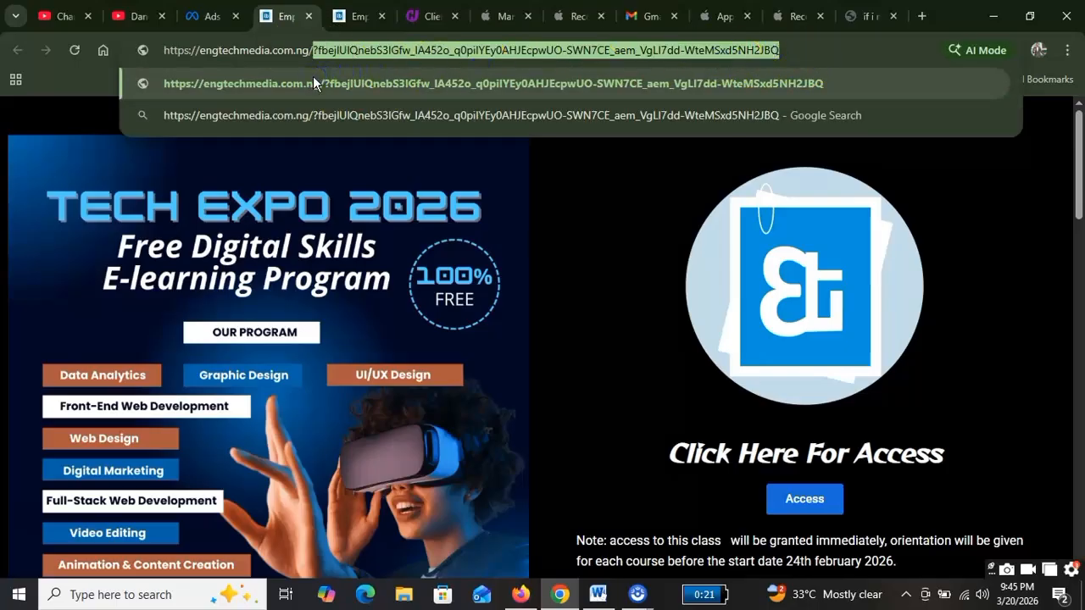
{"action": "type", "text": "admin"}
{"action": "key", "text": "Return"}
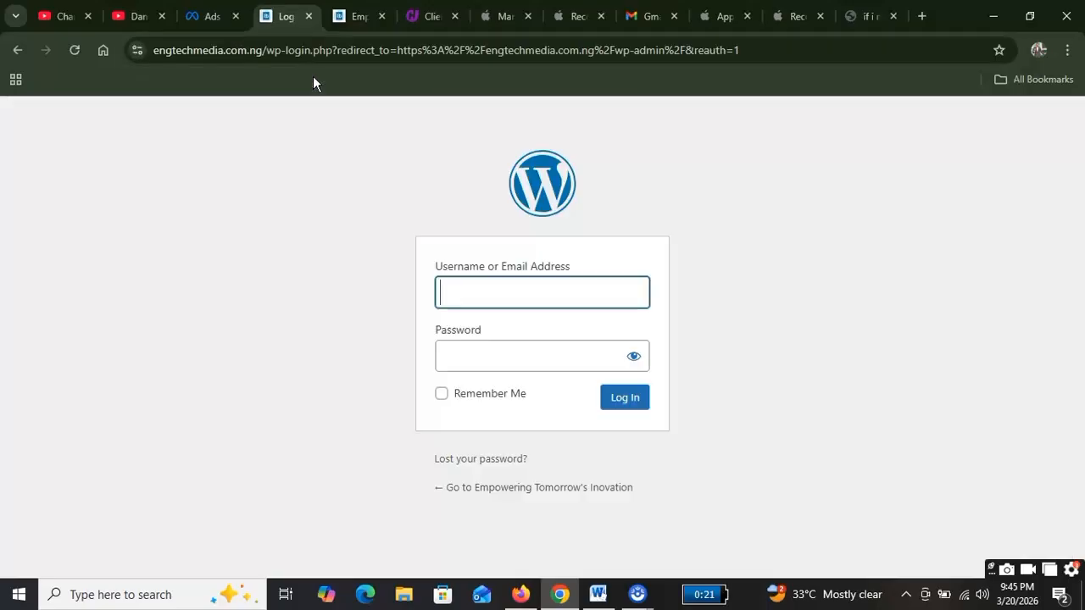
Step: Log in with the saved admin credentials and go to Plugins > Add Plugin
{"action": "left_click", "coordinate": [636, 404]}
{"action": "left_click", "coordinate": [258, 248]}
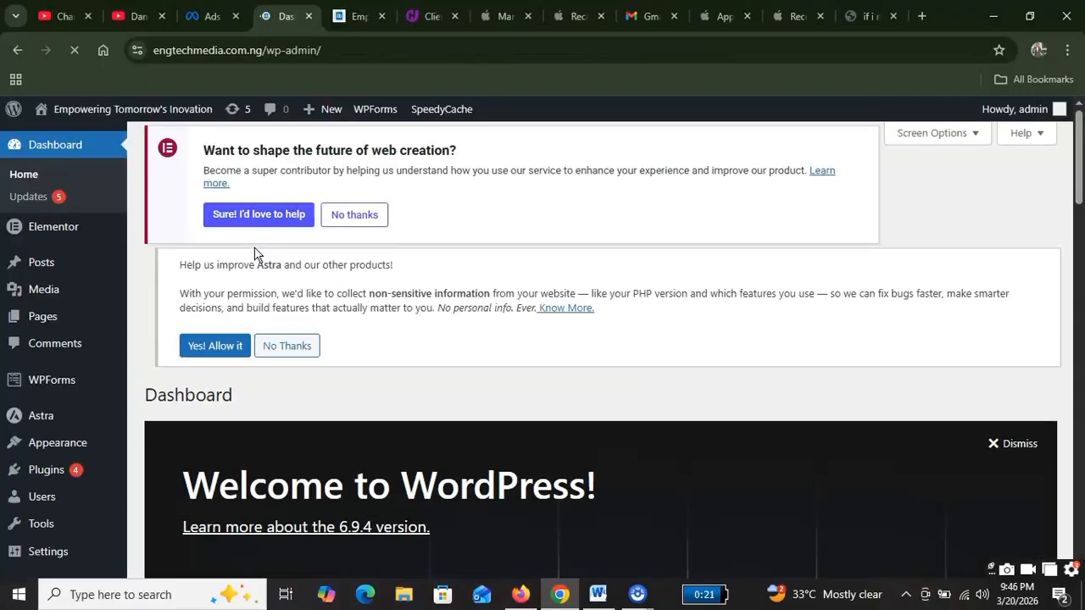
{"action": "scroll", "coordinate": [49, 393], "scroll_direction": "down", "scroll_amount": 2}
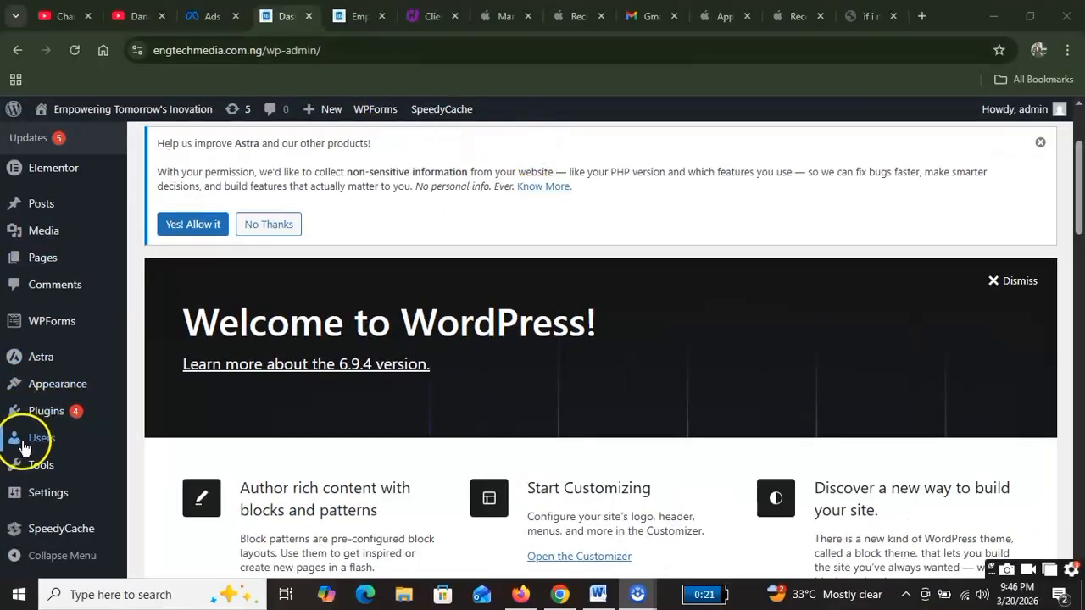
{"action": "left_click", "coordinate": [48, 412]}
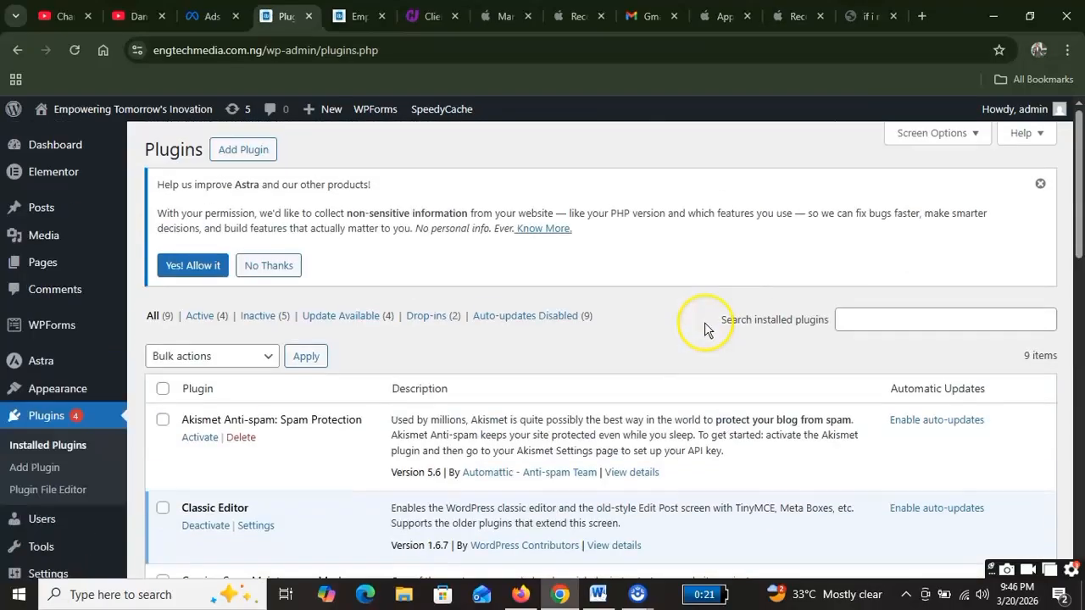
{"action": "left_click", "coordinate": [243, 149]}
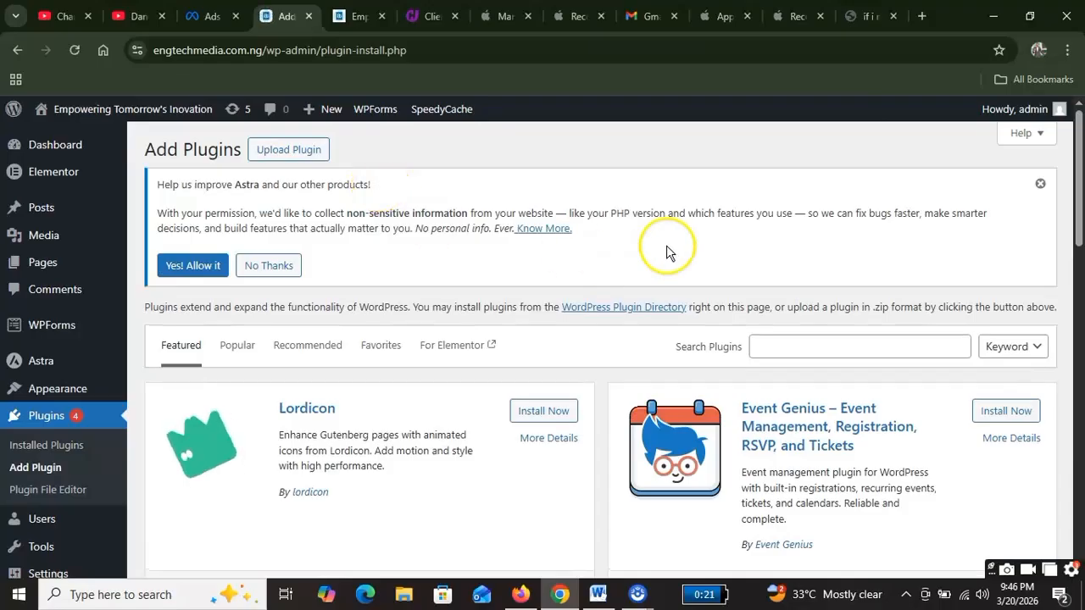
Step: Search plugins for 'facebook pixel' and scroll the results to find Meta pixel for WordPress
{"action": "left_click", "coordinate": [827, 347]}
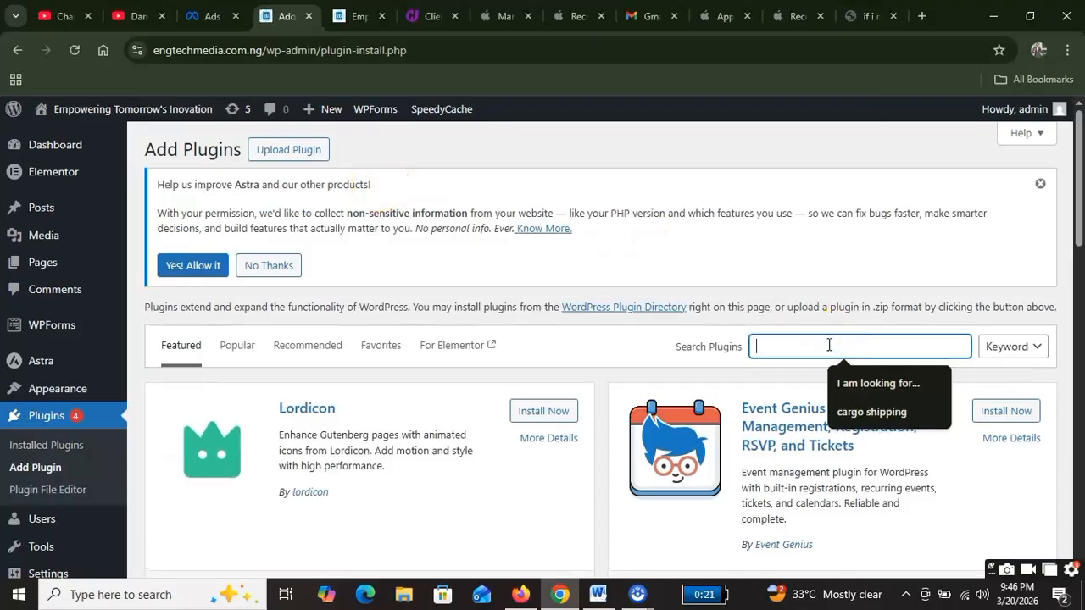
{"action": "type", "text": "face"}
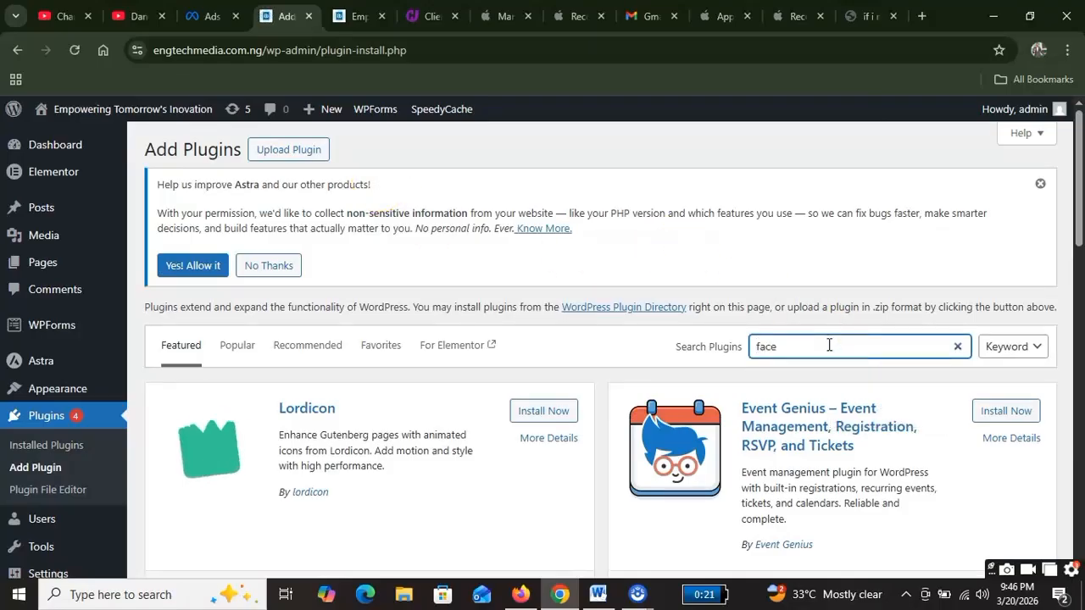
{"action": "type", "text": "book"}
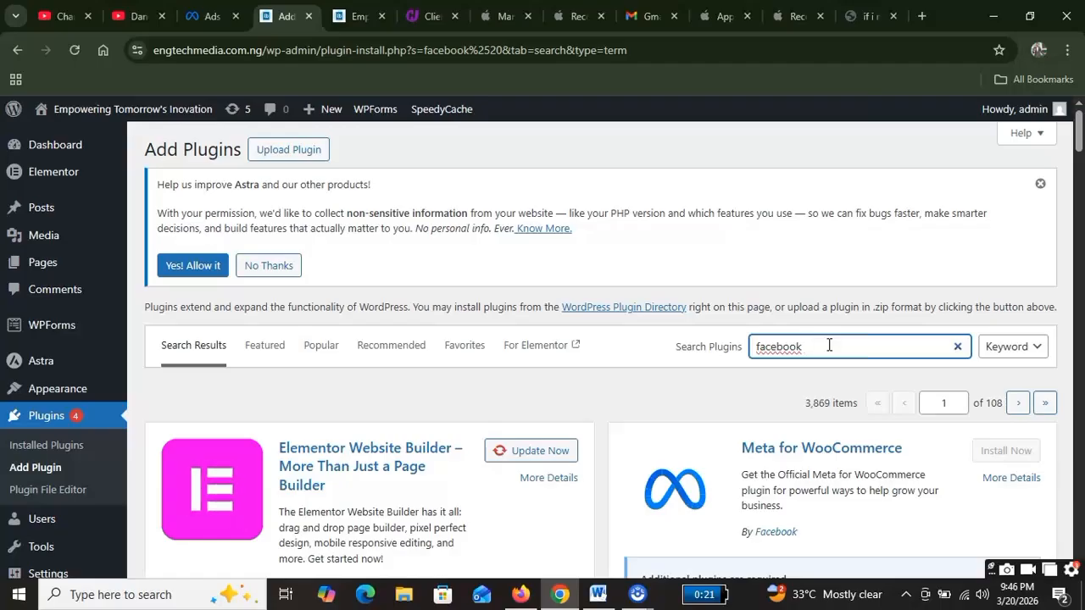
{"action": "type", "text": "p"}
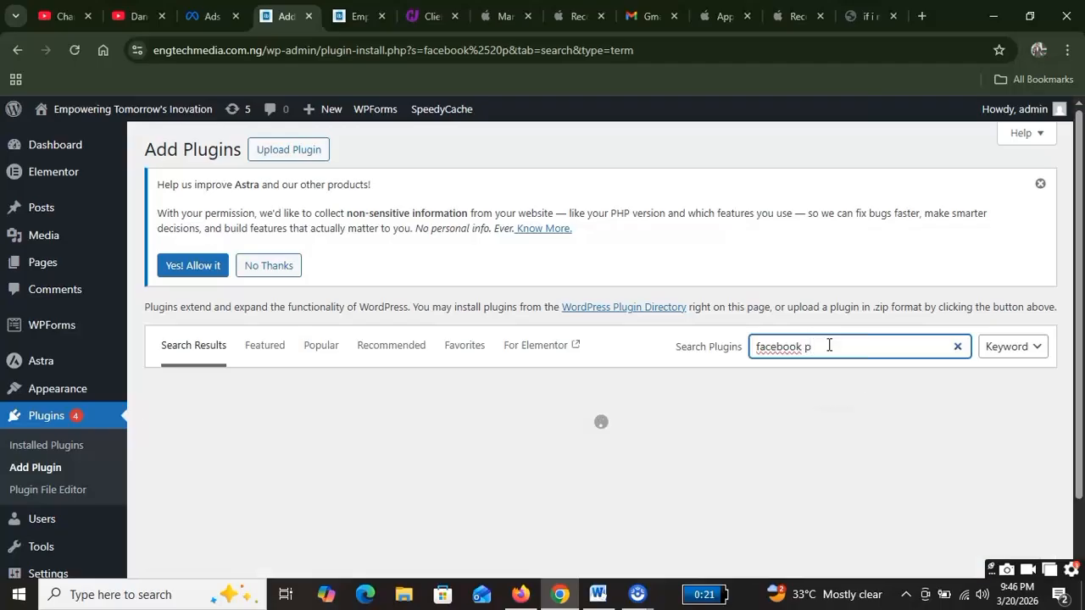
{"action": "type", "text": "e"}
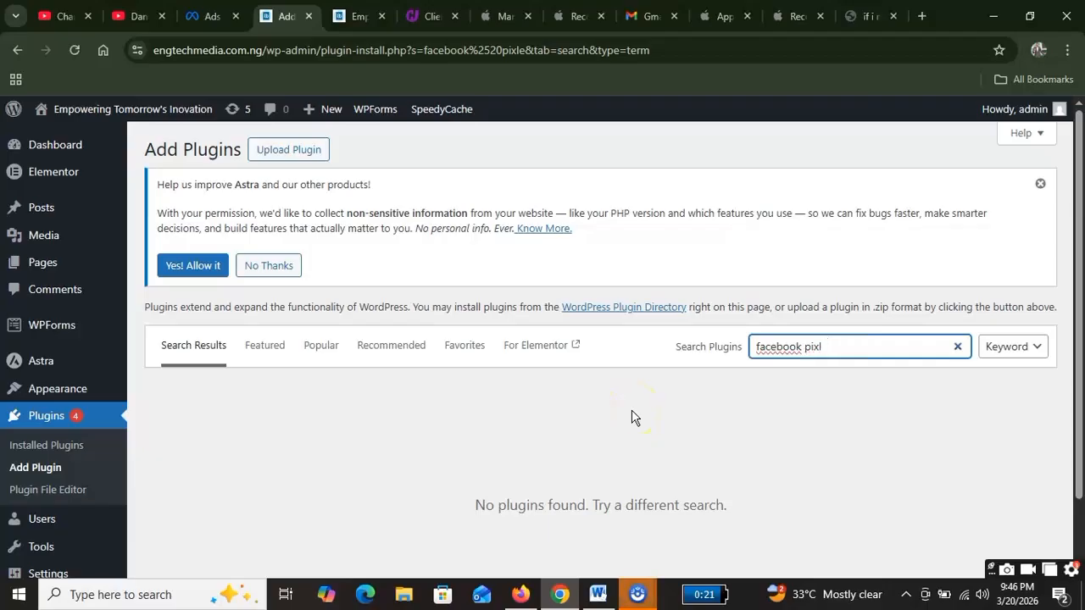
{"action": "type", "text": "el"}
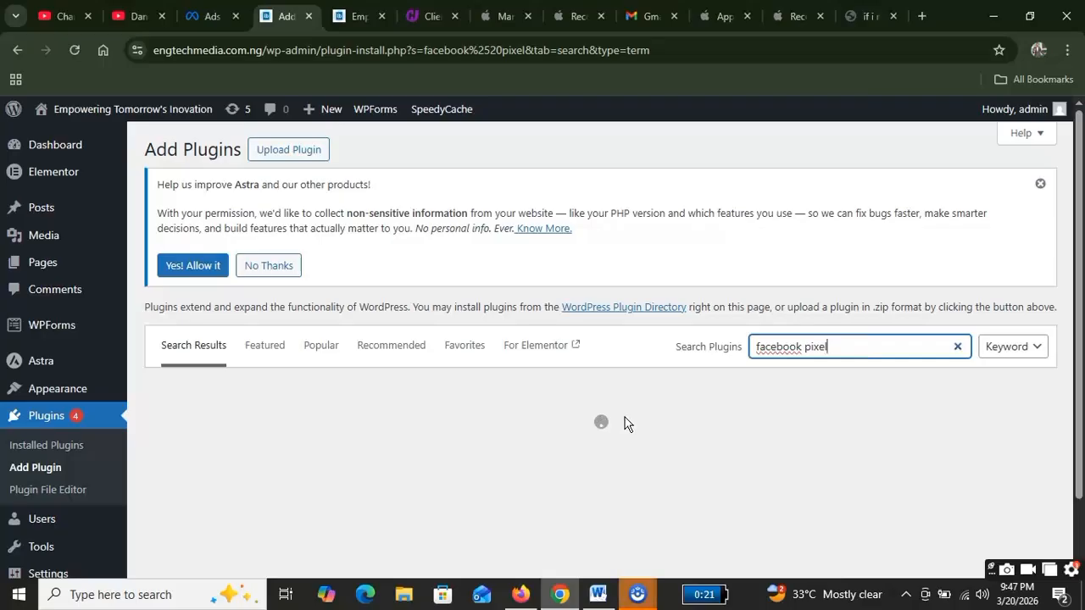
{"action": "scroll", "coordinate": [561, 404], "scroll_direction": "down", "scroll_amount": 2}
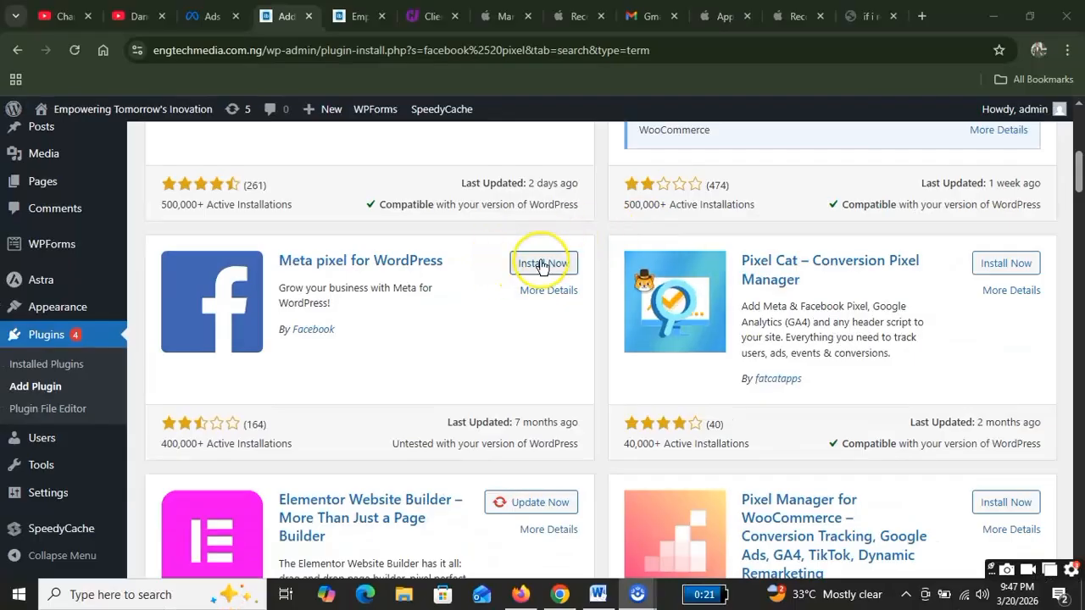
Step: Install and activate Meta pixel for WordPress, then check version 4.1.5 in Installed Plugins
{"action": "left_click", "coordinate": [541, 264]}
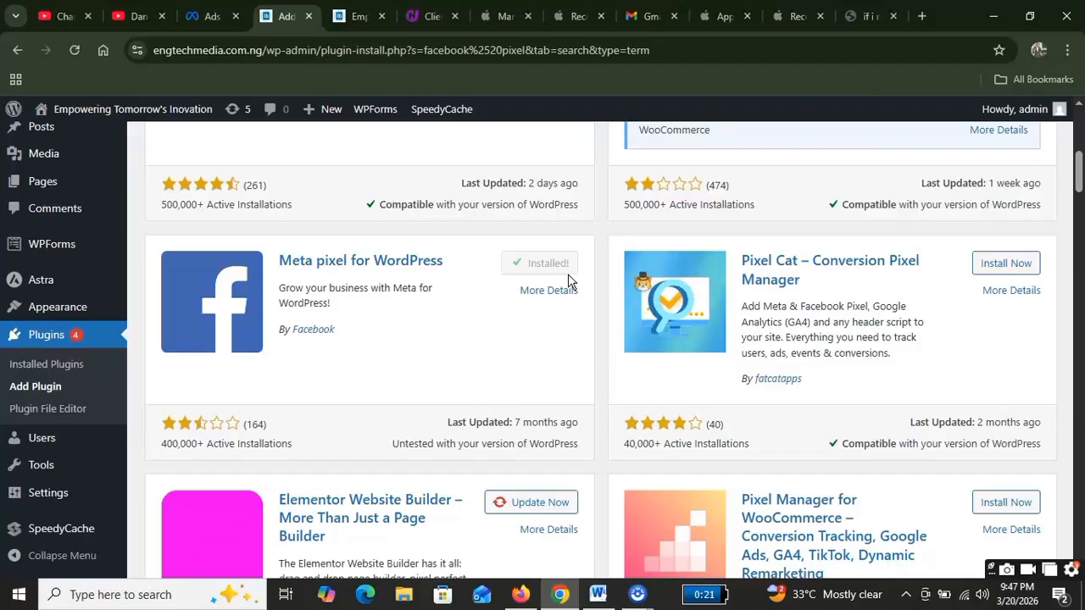
{"action": "left_click", "coordinate": [550, 265]}
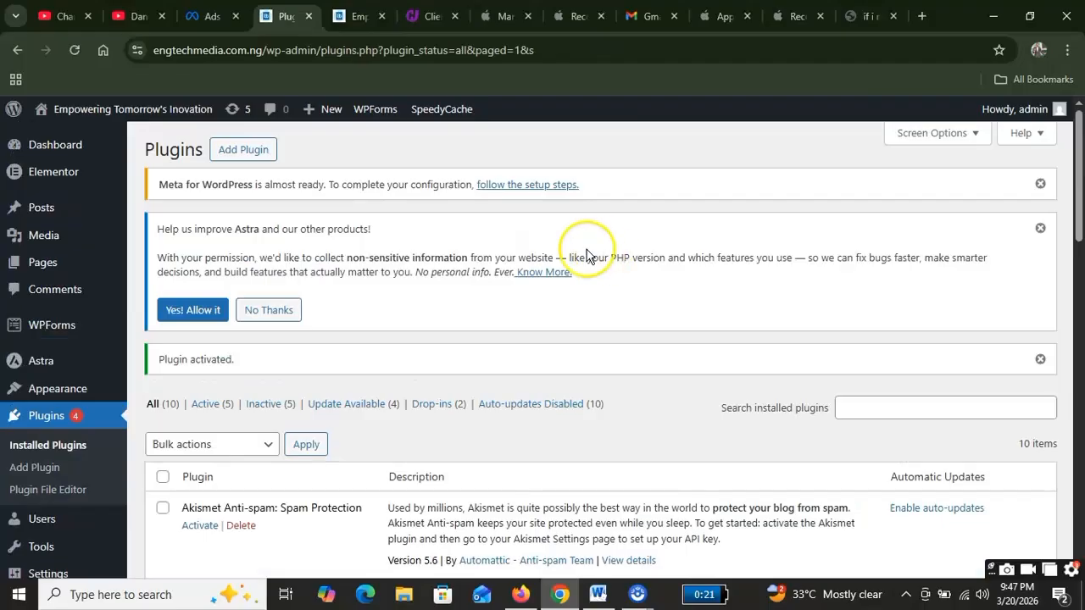
{"action": "scroll", "coordinate": [618, 250], "scroll_direction": "down", "scroll_amount": 3}
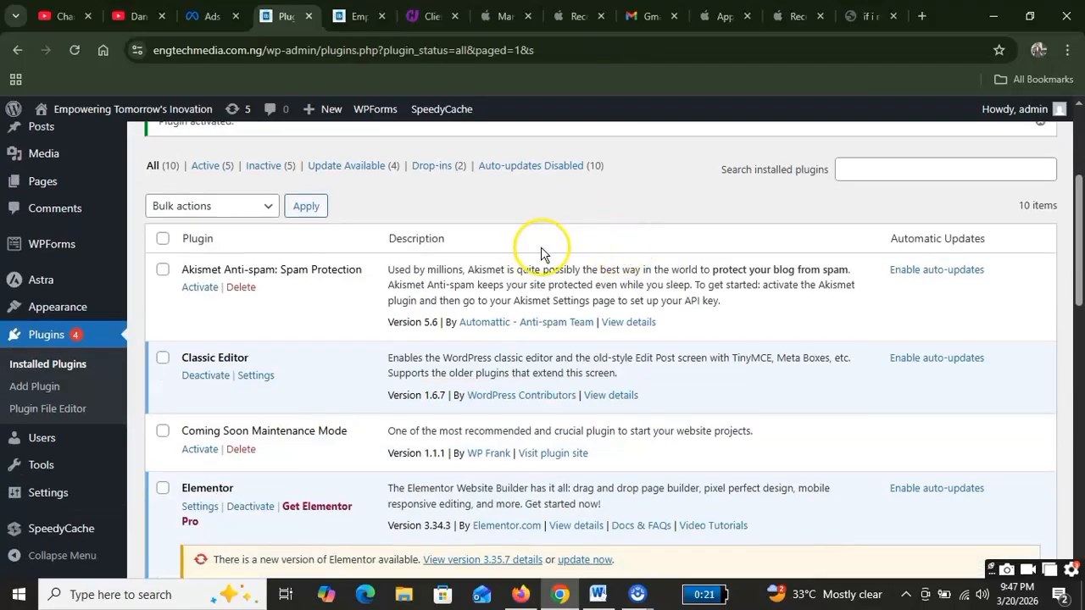
{"action": "scroll", "coordinate": [280, 296], "scroll_direction": "down", "scroll_amount": 1}
{"action": "scroll", "coordinate": [239, 280], "scroll_direction": "down", "scroll_amount": 3}
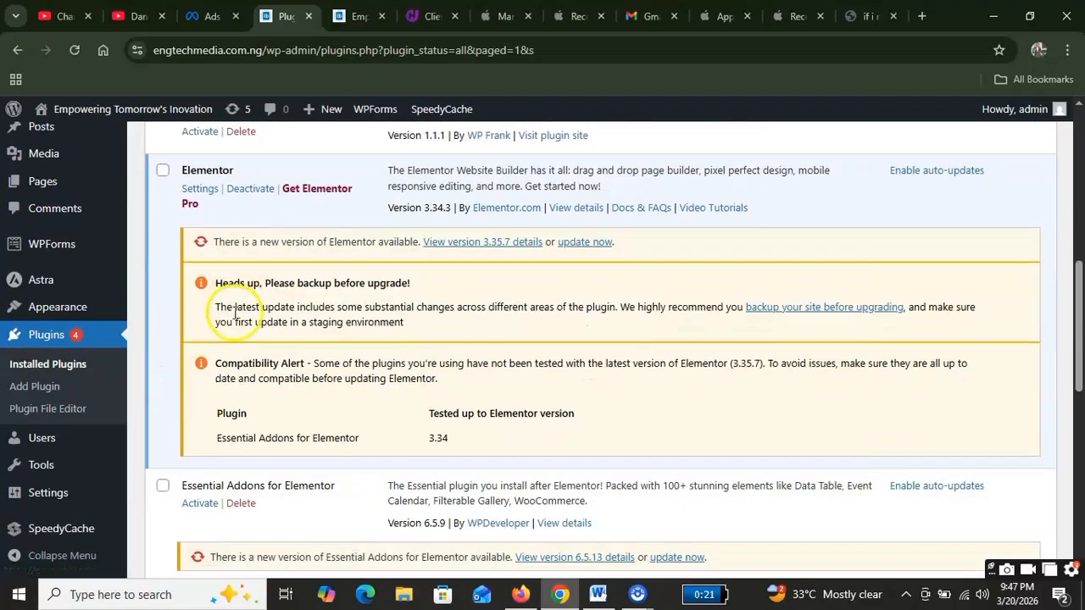
{"action": "scroll", "coordinate": [246, 254], "scroll_direction": "down", "scroll_amount": 3}
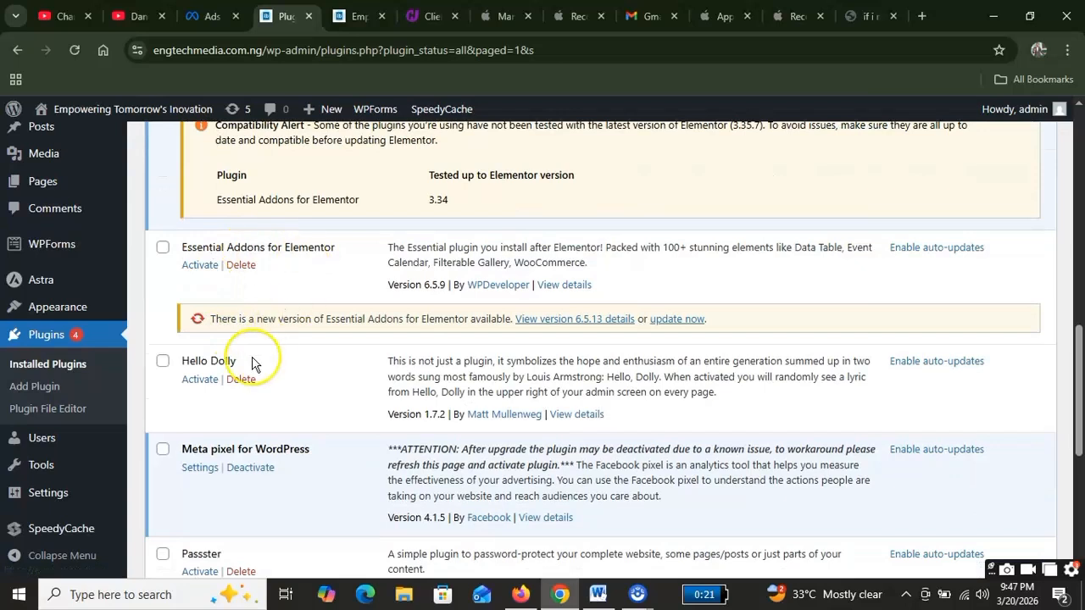
{"action": "scroll", "coordinate": [254, 428], "scroll_direction": "down", "scroll_amount": 2}
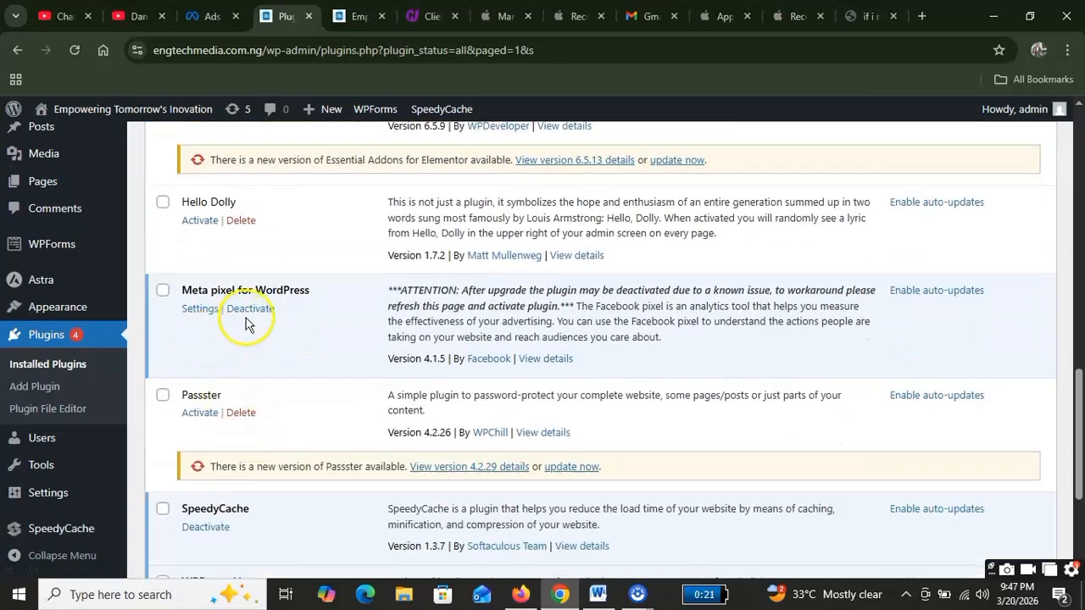
Step: Open the Meta pixel settings, choose Get Started, and continue in the Facebook popup
{"action": "left_click", "coordinate": [197, 310]}
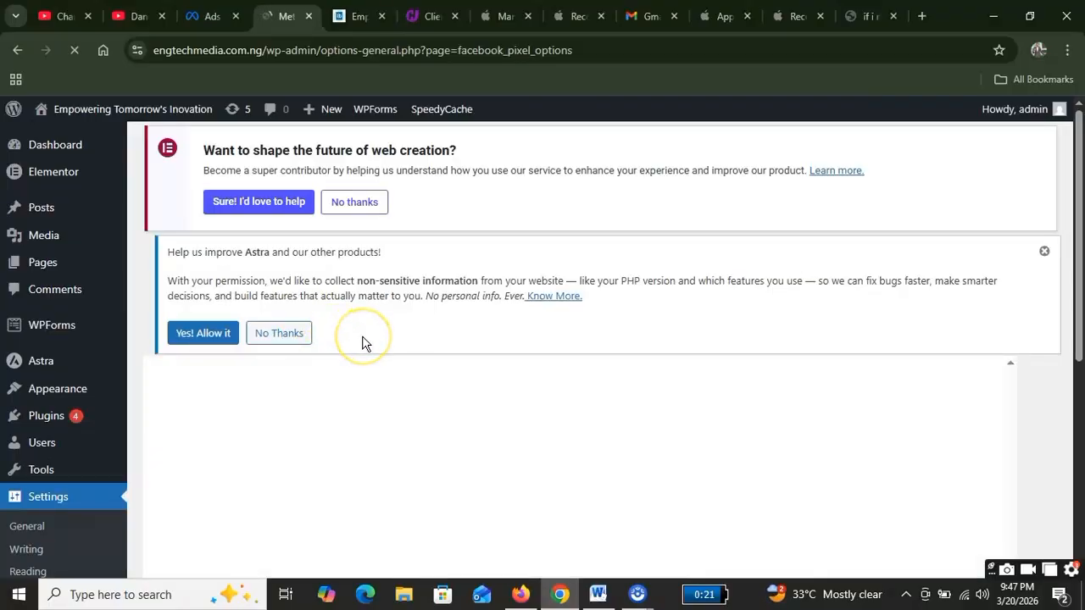
{"action": "scroll", "coordinate": [362, 343], "scroll_direction": "down", "scroll_amount": 2}
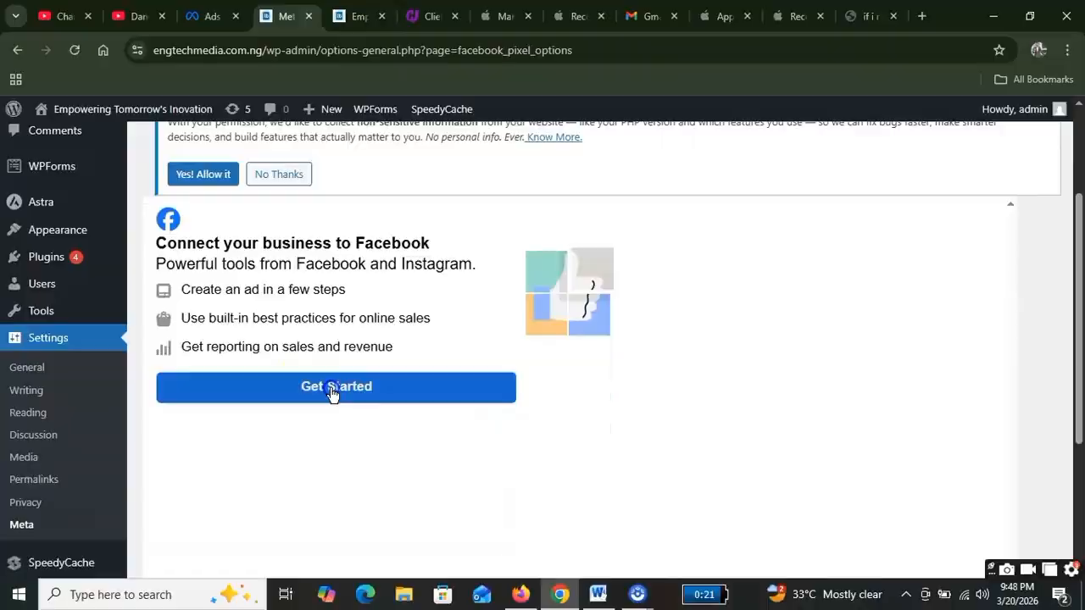
{"action": "left_click", "coordinate": [332, 392]}
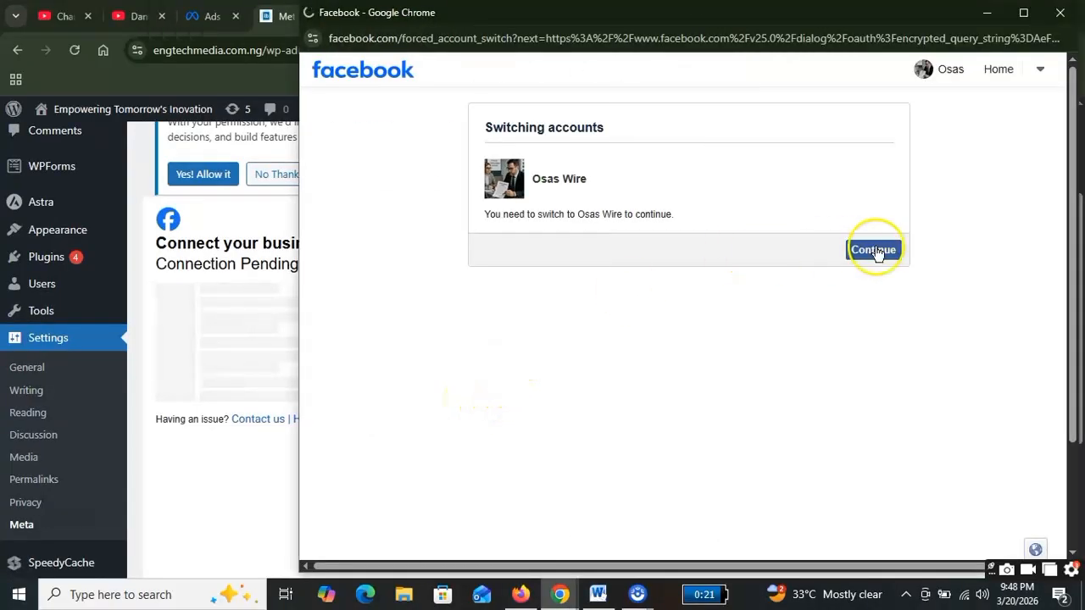
{"action": "left_click", "coordinate": [873, 251]}
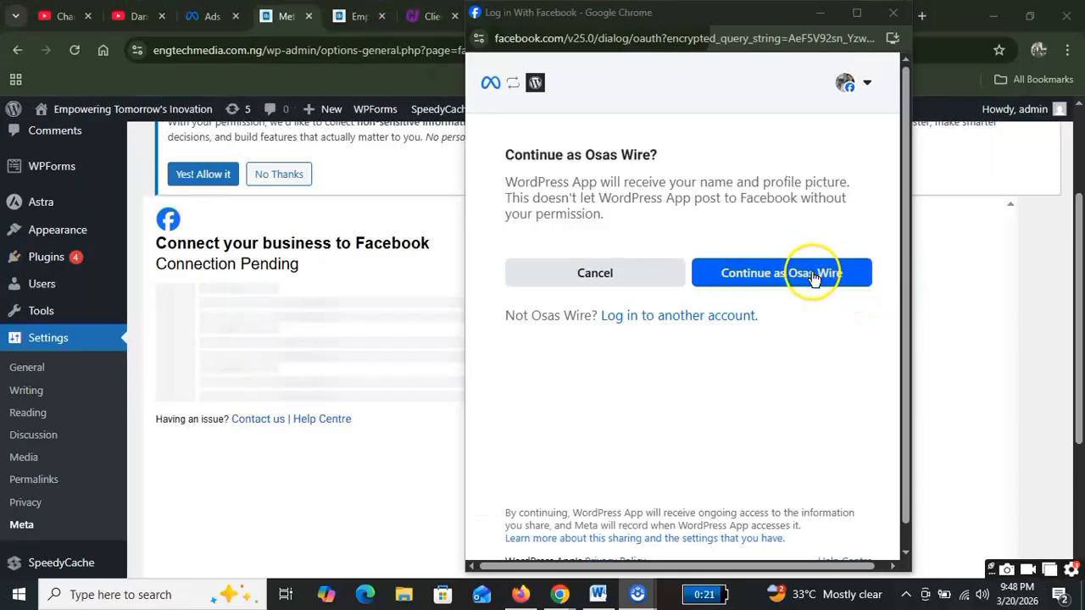
Step: Continue as the logged-in Facebook profile and proceed to the connection settings summary
{"action": "left_click", "coordinate": [819, 274]}
{"action": "scroll", "coordinate": [826, 237], "scroll_direction": "down", "scroll_amount": 1}
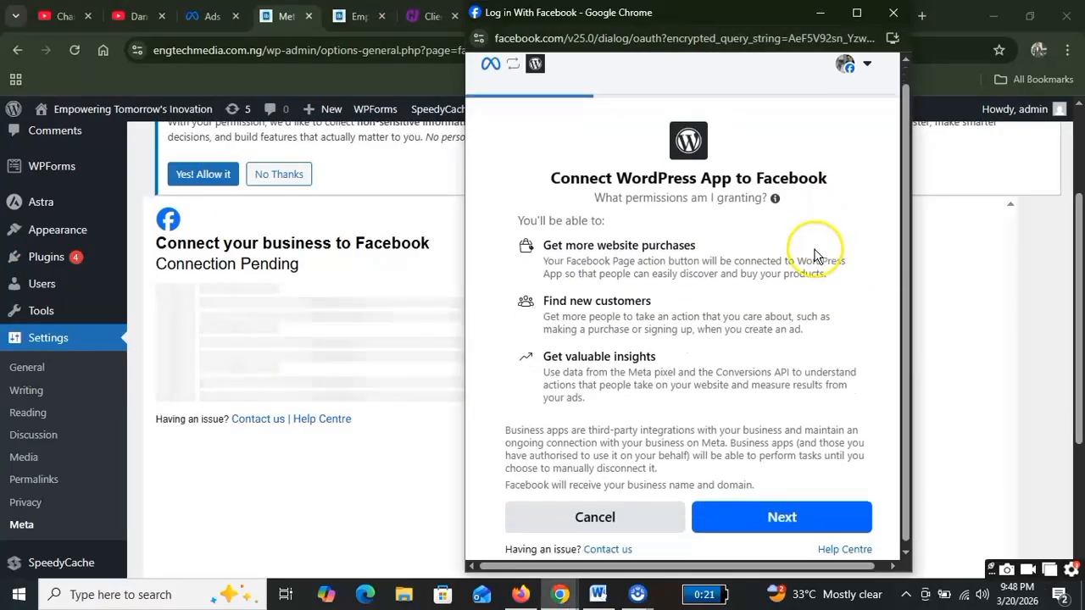
{"action": "left_click", "coordinate": [803, 521]}
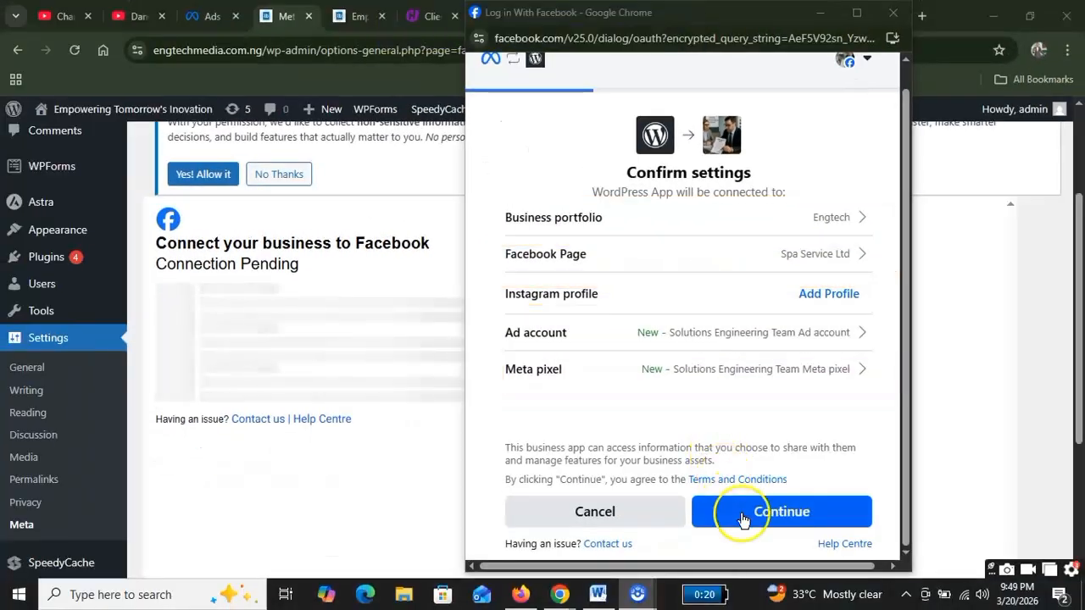
Step: Confirm the portfolio, page, ad account and pixel, accept permissions, and finish with Done
{"action": "left_click", "coordinate": [744, 517]}
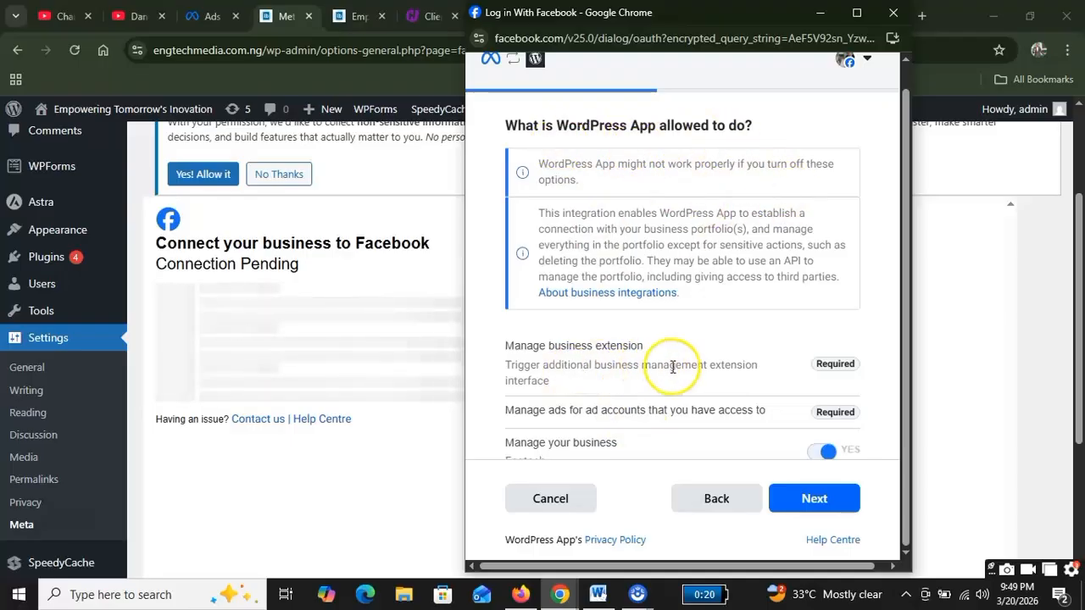
{"action": "scroll", "coordinate": [678, 364], "scroll_direction": "down", "scroll_amount": 1}
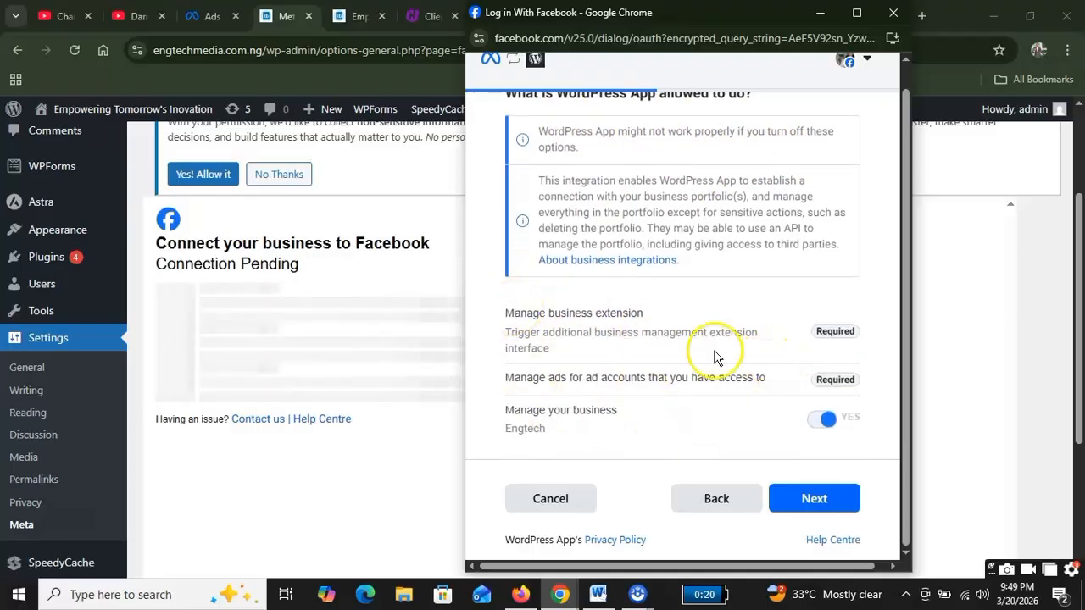
{"action": "left_click", "coordinate": [805, 502]}
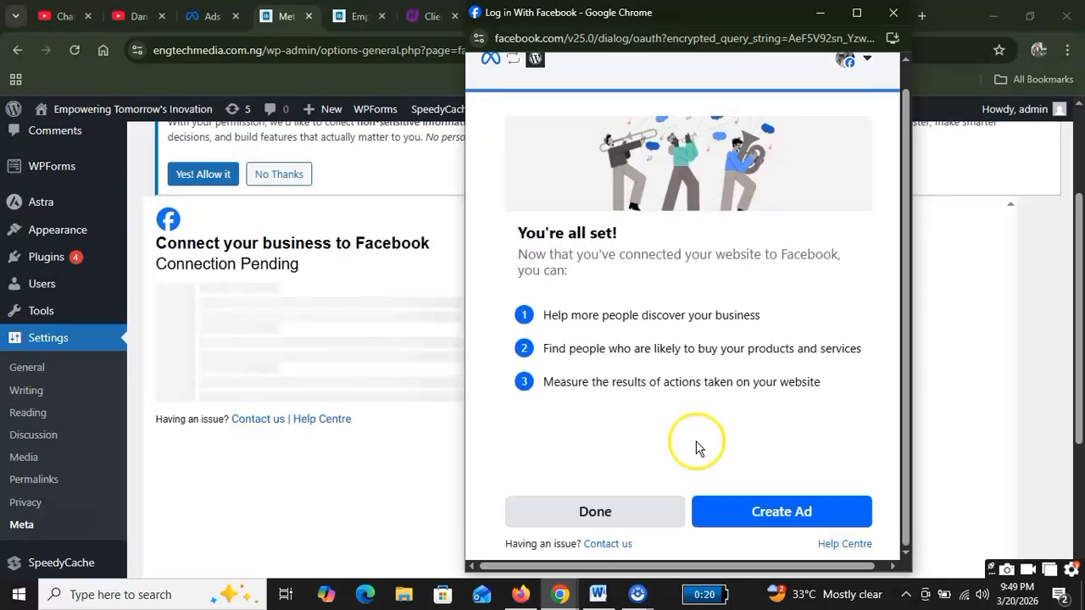
{"action": "left_click", "coordinate": [594, 512]}
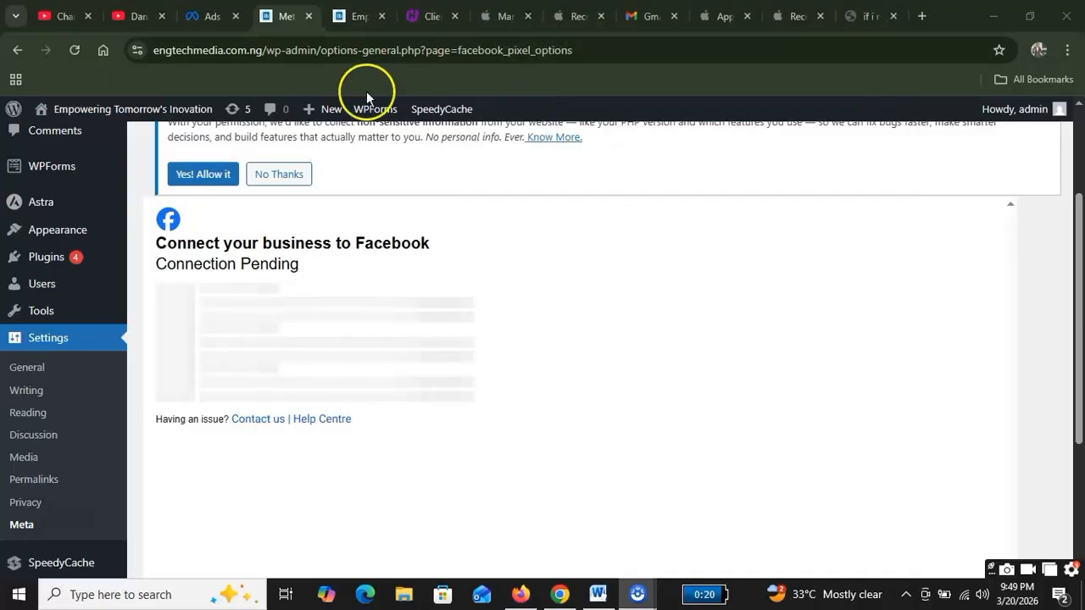
{"action": "left_click", "coordinate": [209, 18]}
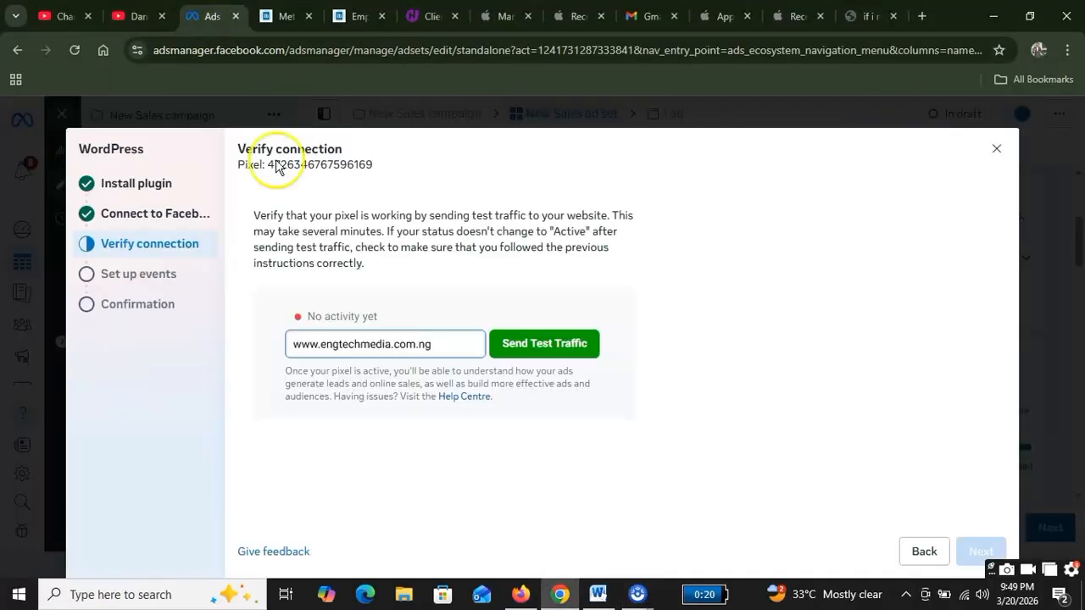
{"action": "left_click", "coordinate": [545, 344]}
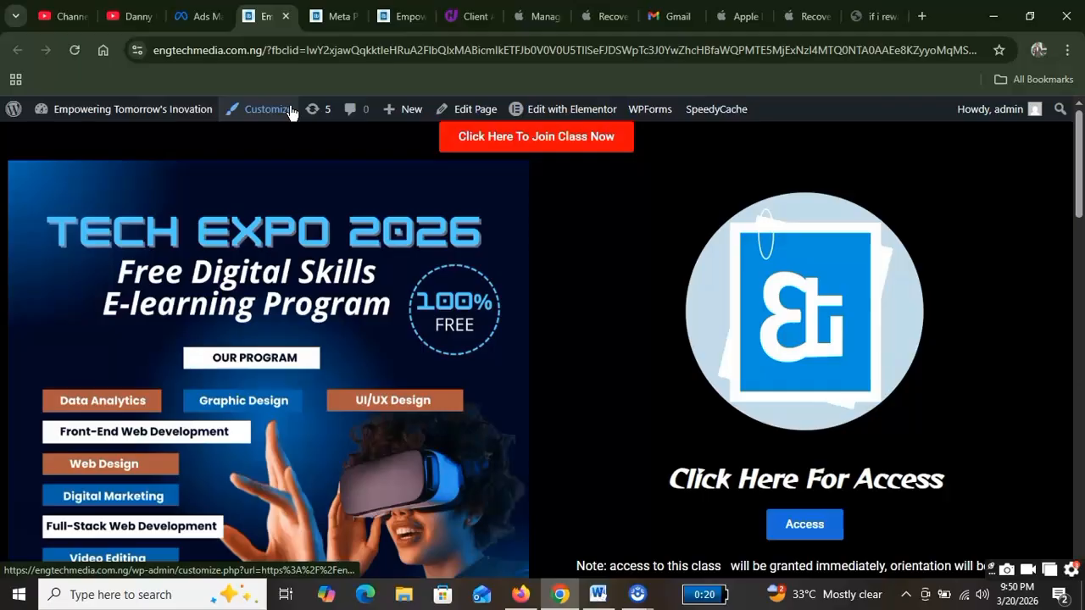
{"action": "scroll", "coordinate": [496, 216], "scroll_direction": "down", "scroll_amount": 3}
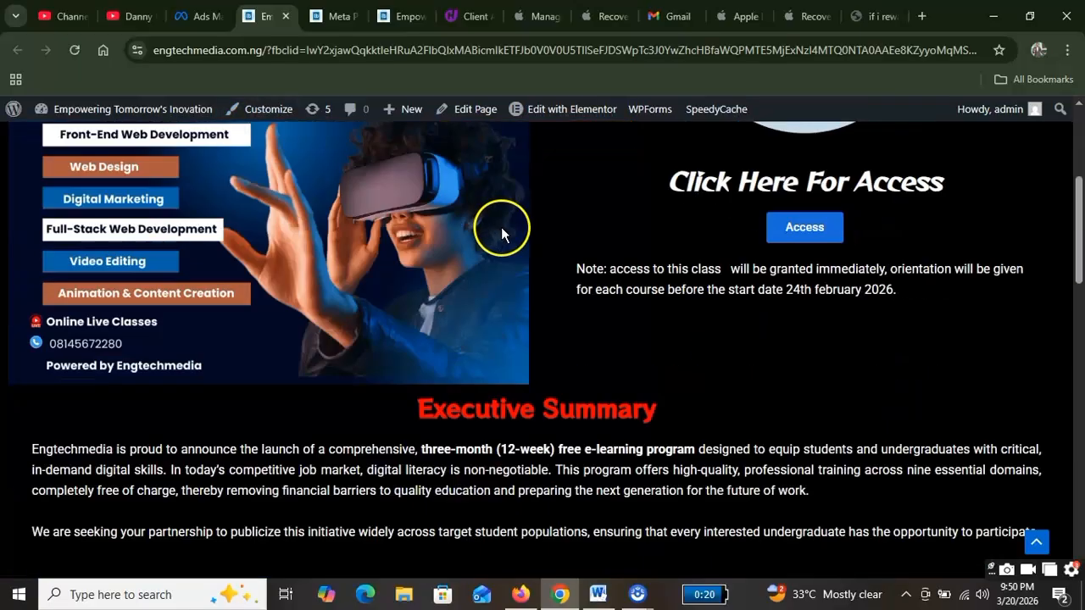
{"action": "scroll", "coordinate": [504, 224], "scroll_direction": "up", "scroll_amount": 5}
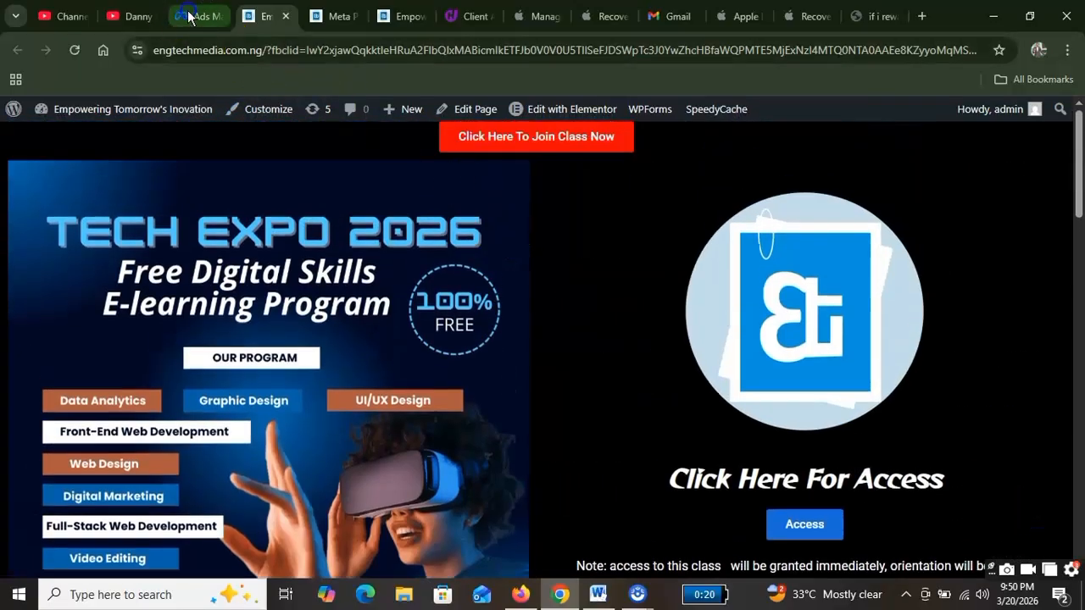
{"action": "left_click", "coordinate": [189, 17]}
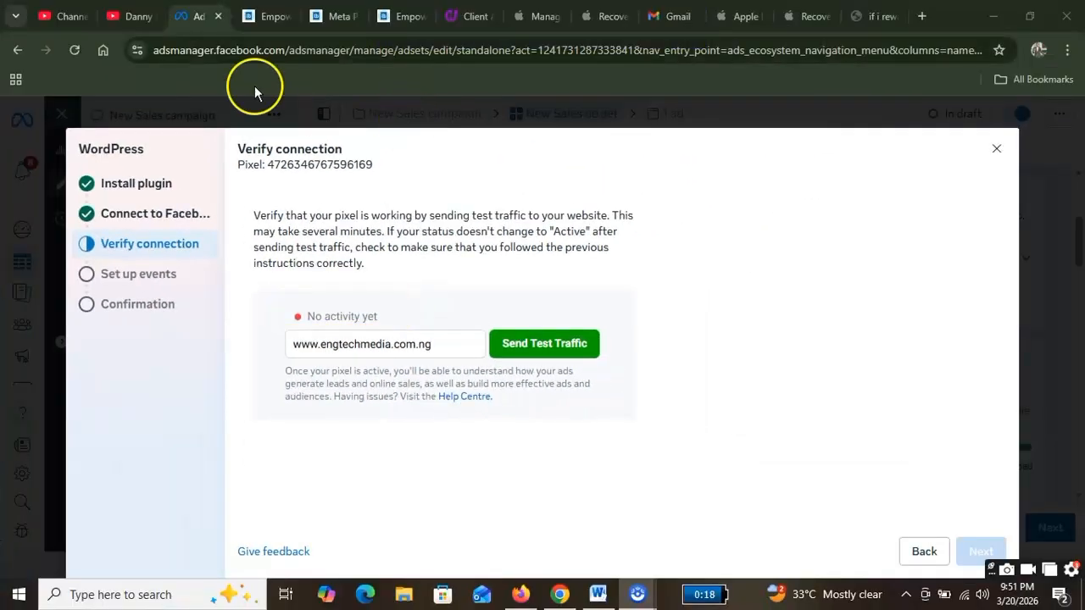
Step: On the WordPress Meta settings page, tick 'I agree to share my token with this site' and confirm
{"action": "left_click", "coordinate": [257, 15]}
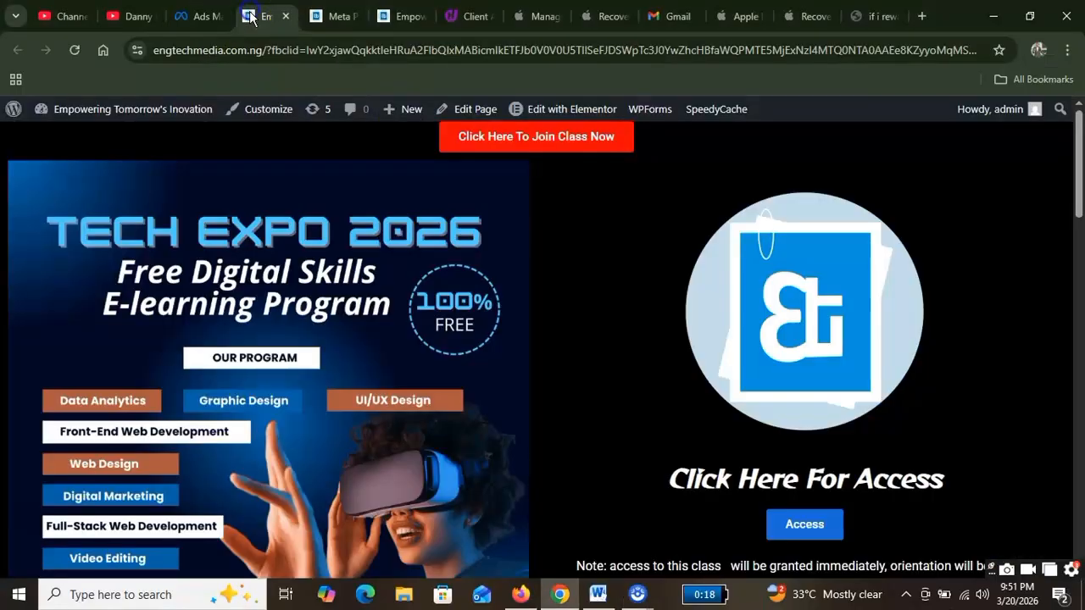
{"action": "left_click", "coordinate": [321, 19]}
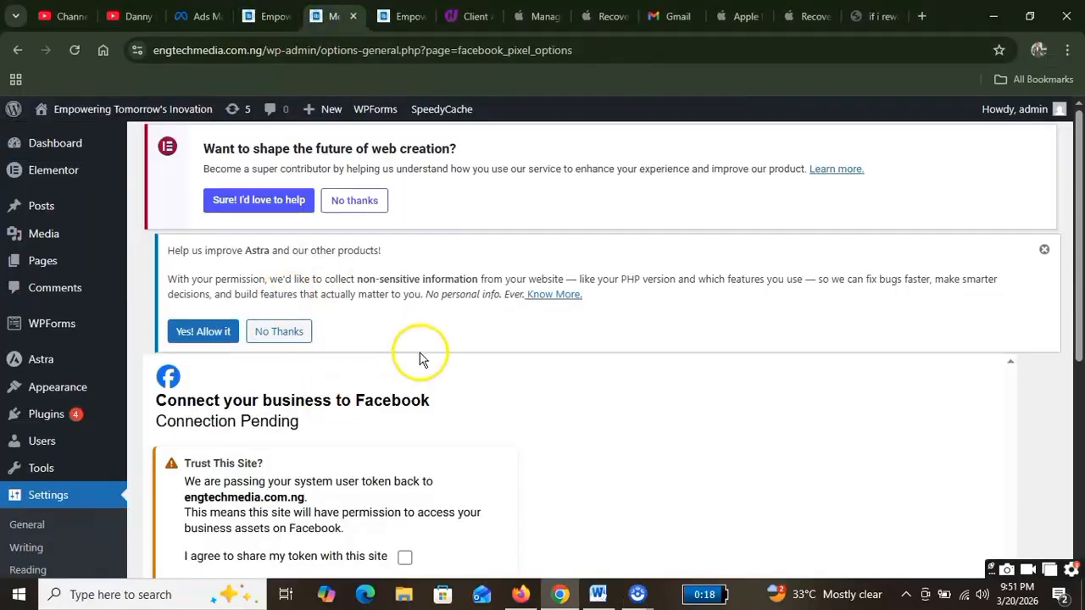
{"action": "scroll", "coordinate": [398, 373], "scroll_direction": "down", "scroll_amount": 2}
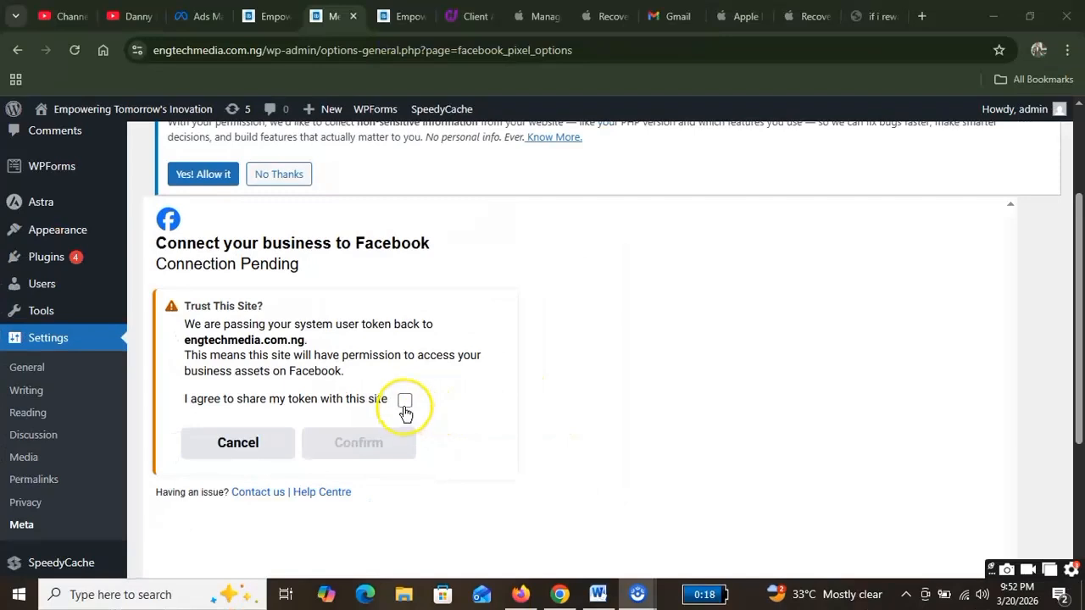
{"action": "left_click", "coordinate": [404, 402]}
{"action": "left_click", "coordinate": [404, 444]}
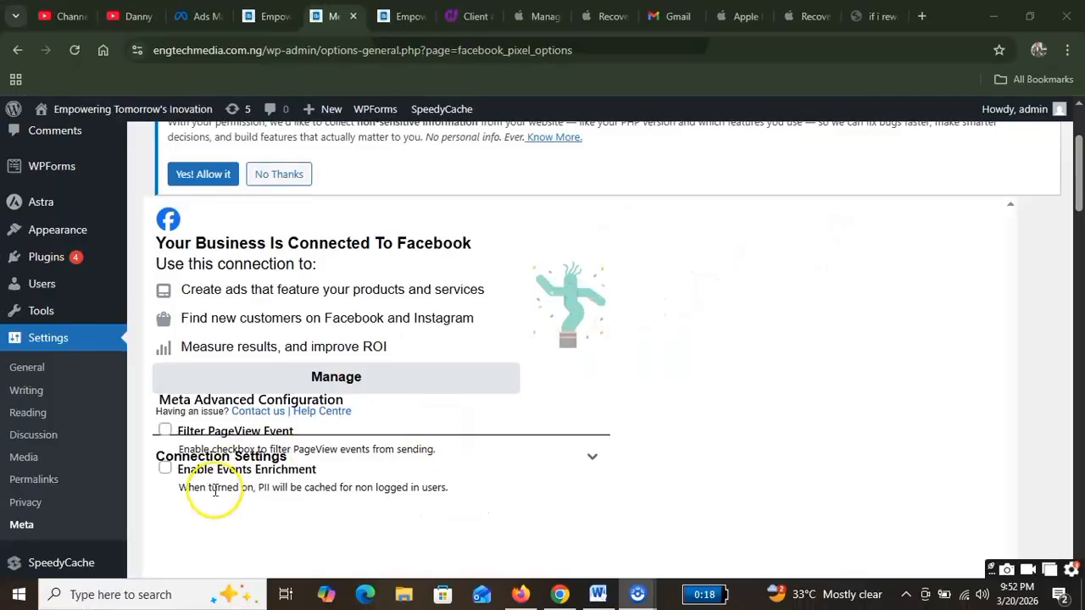
Step: Tick Enable Events Enrichment and Filter PageView Event, then review the Conversion API Tests section
{"action": "left_click", "coordinate": [166, 469]}
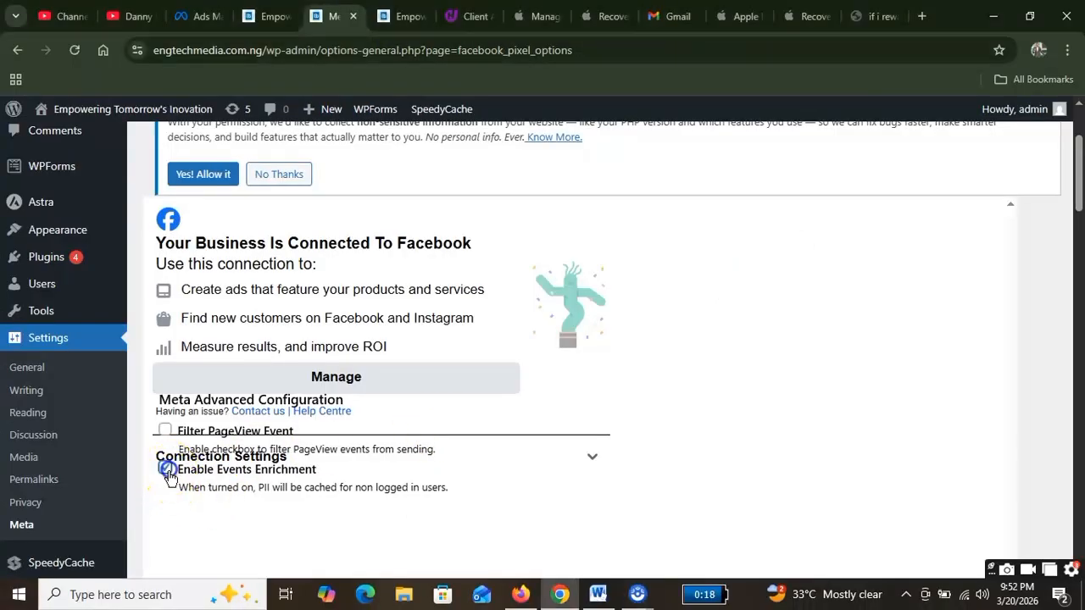
{"action": "left_click", "coordinate": [164, 432]}
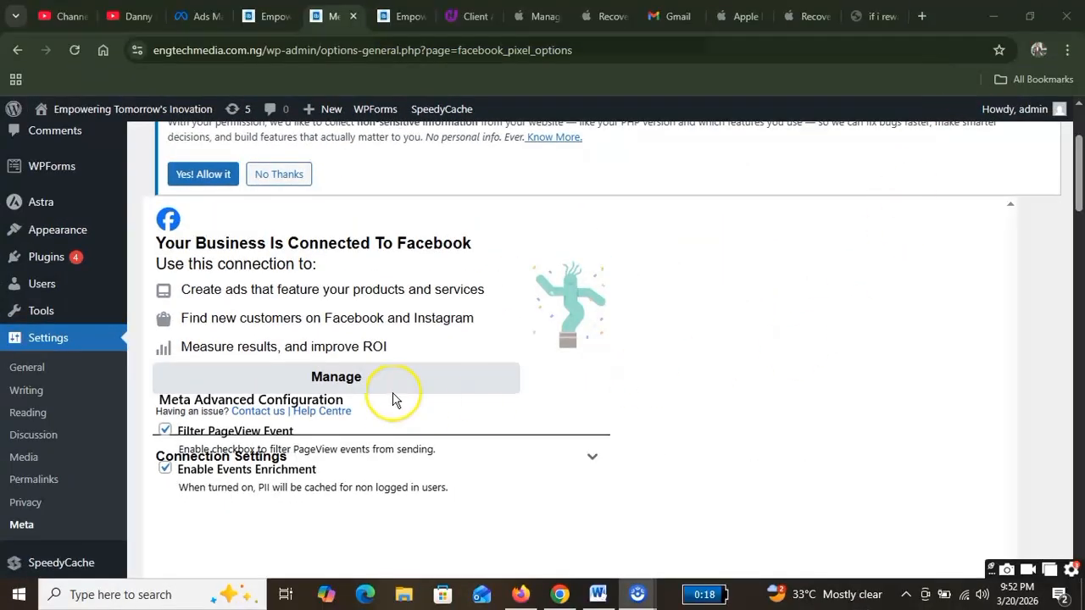
{"action": "scroll", "coordinate": [715, 449], "scroll_direction": "down", "scroll_amount": 5}
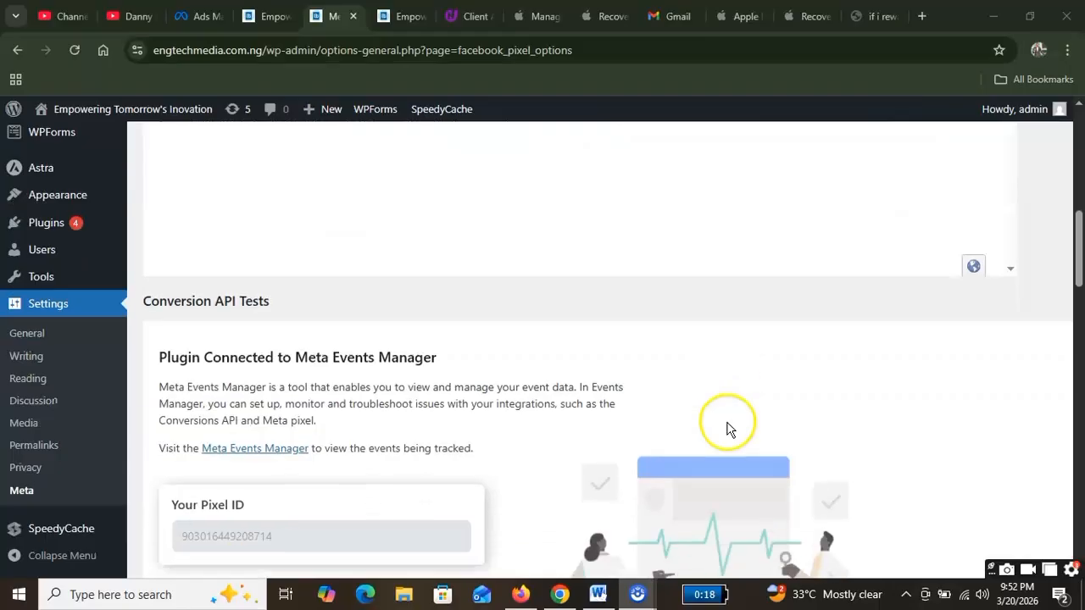
{"action": "scroll", "coordinate": [635, 415], "scroll_direction": "down", "scroll_amount": 4}
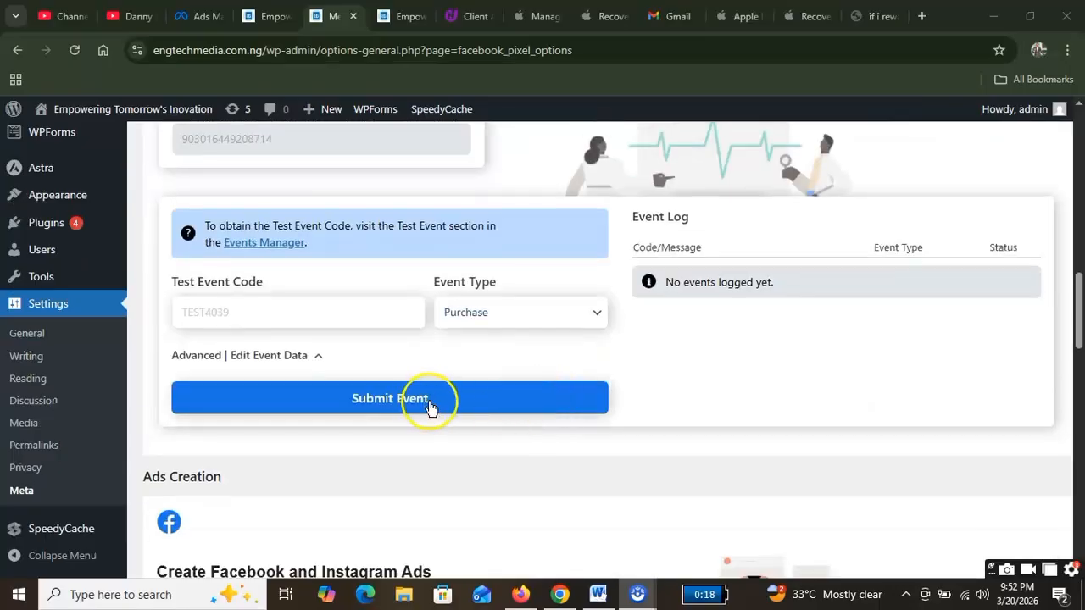
{"action": "scroll", "coordinate": [475, 404], "scroll_direction": "up", "scroll_amount": 4}
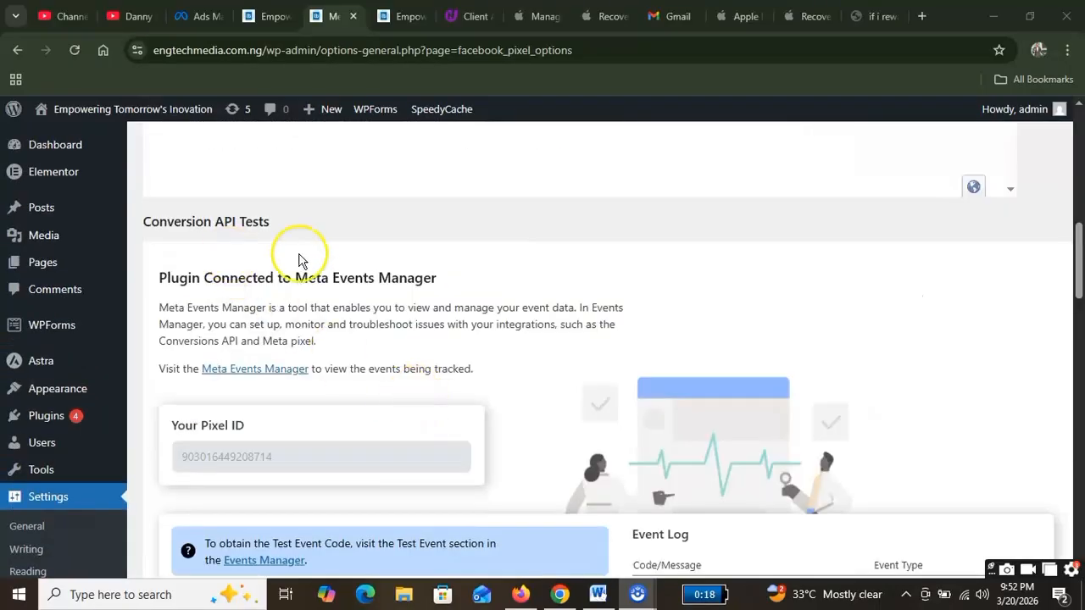
{"action": "scroll", "coordinate": [299, 260], "scroll_direction": "up", "scroll_amount": 8}
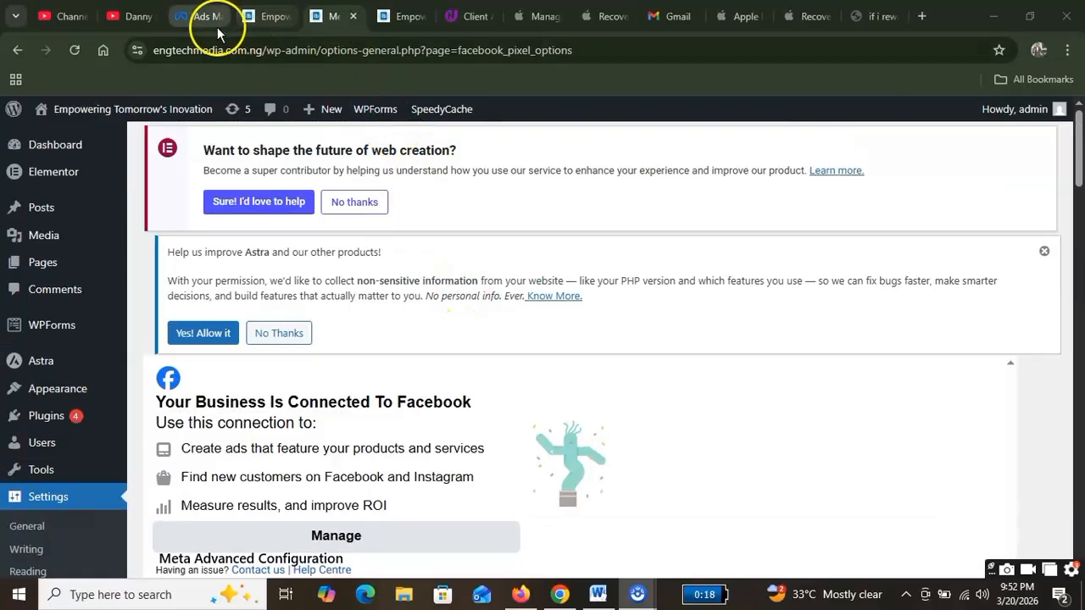
Step: Resend test traffic from Ads Manager, then open the Facebook connection's management page in WordPress
{"action": "left_click", "coordinate": [205, 19]}
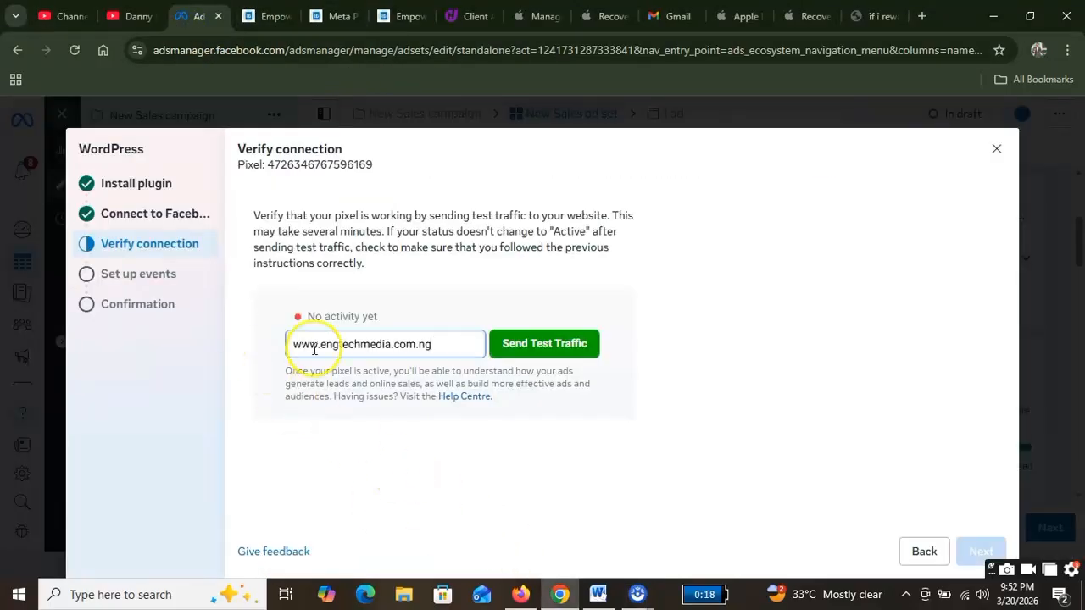
{"action": "left_click", "coordinate": [550, 345]}
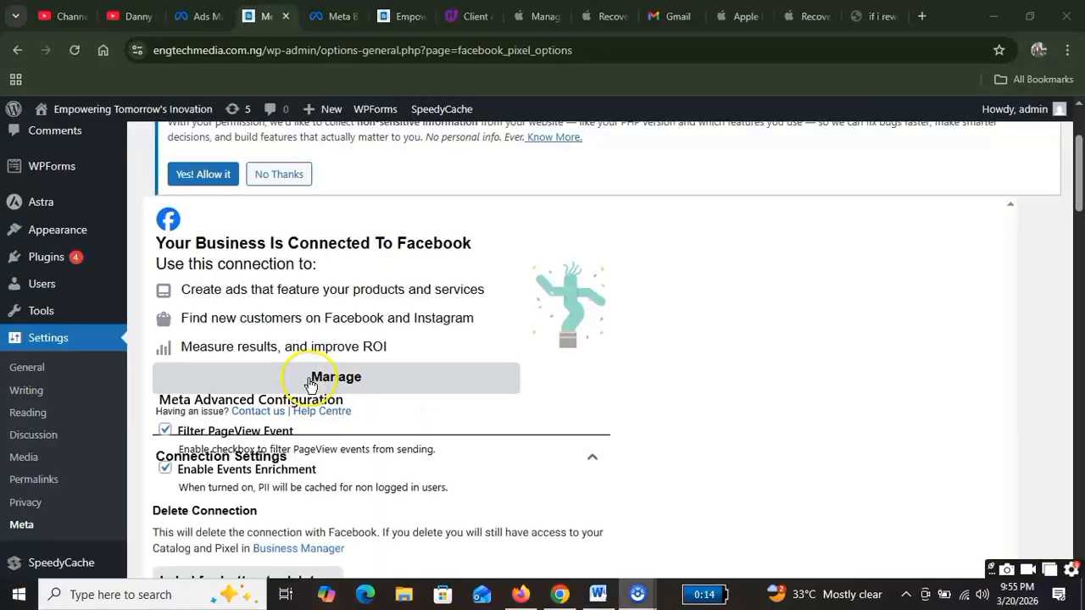
{"action": "left_click", "coordinate": [412, 382]}
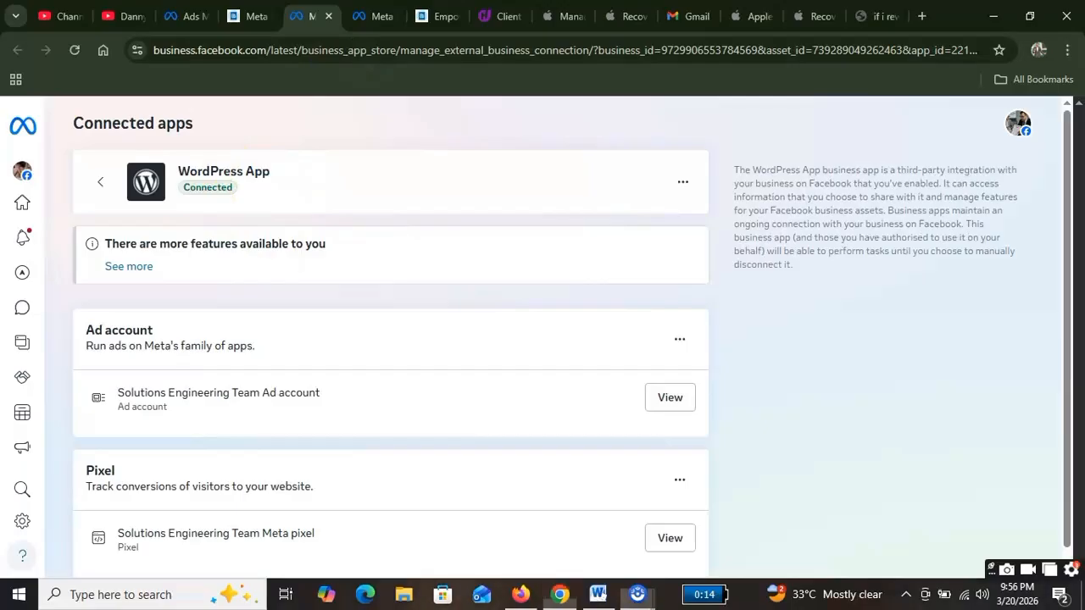
Step: On Connected apps, scroll to the Pixel section and view the Solutions Engineering Team Meta pixel
{"action": "left_click", "coordinate": [637, 594]}
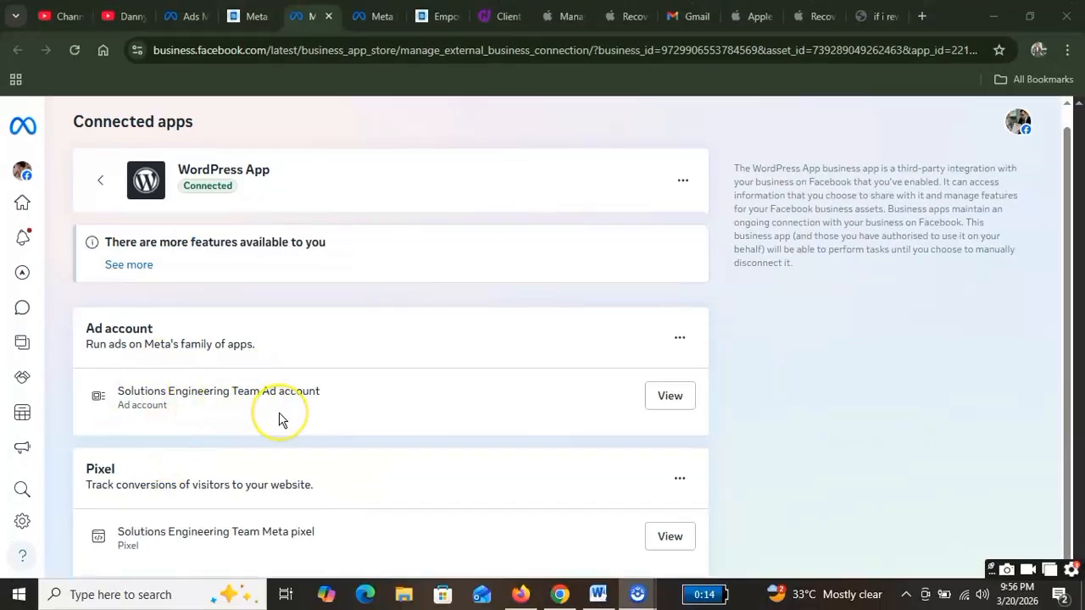
{"action": "scroll", "coordinate": [280, 419], "scroll_direction": "down", "scroll_amount": 1}
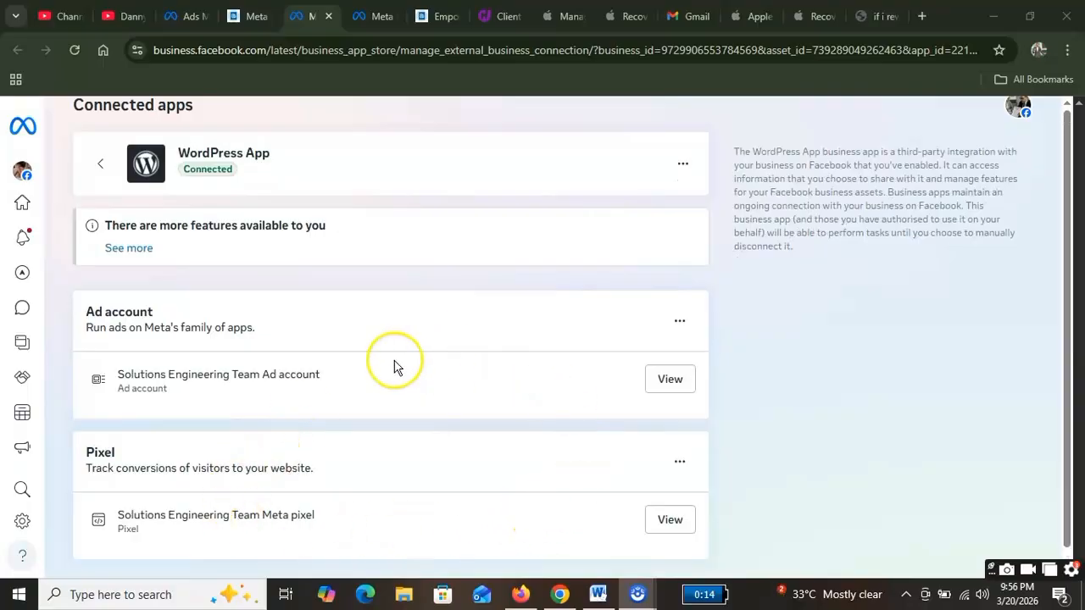
{"action": "scroll", "coordinate": [148, 144], "scroll_direction": "up", "scroll_amount": 1}
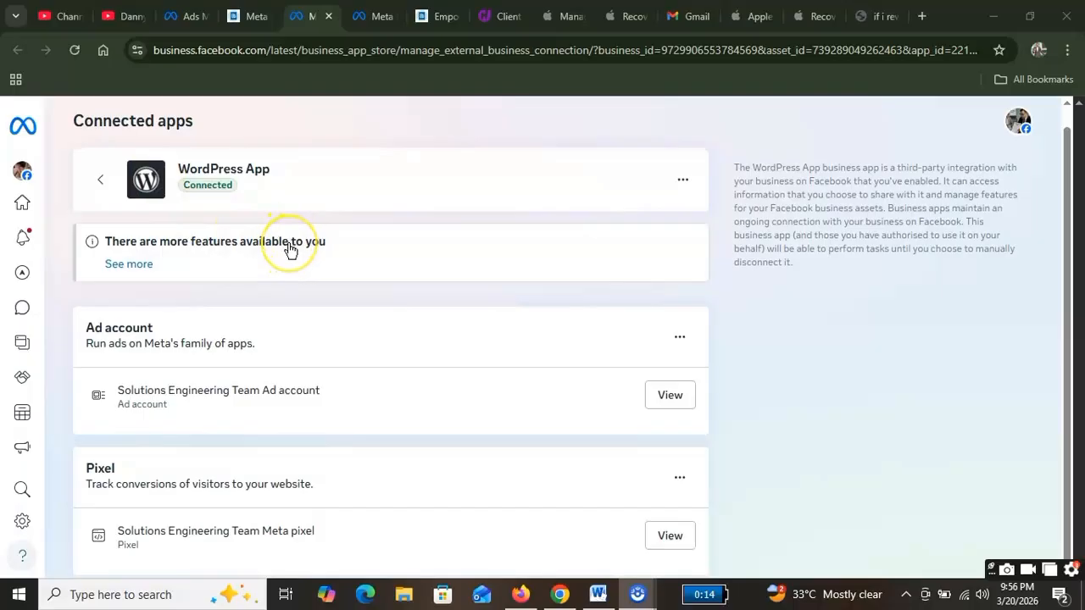
{"action": "scroll", "coordinate": [289, 250], "scroll_direction": "down", "scroll_amount": 1}
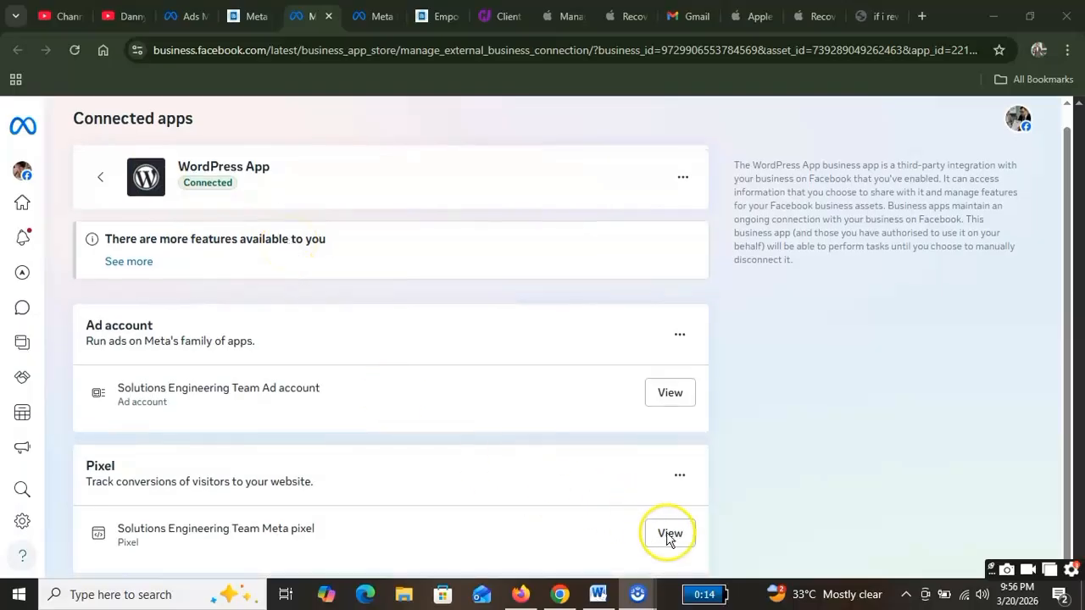
{"action": "scroll", "coordinate": [669, 537], "scroll_direction": "down", "scroll_amount": 1}
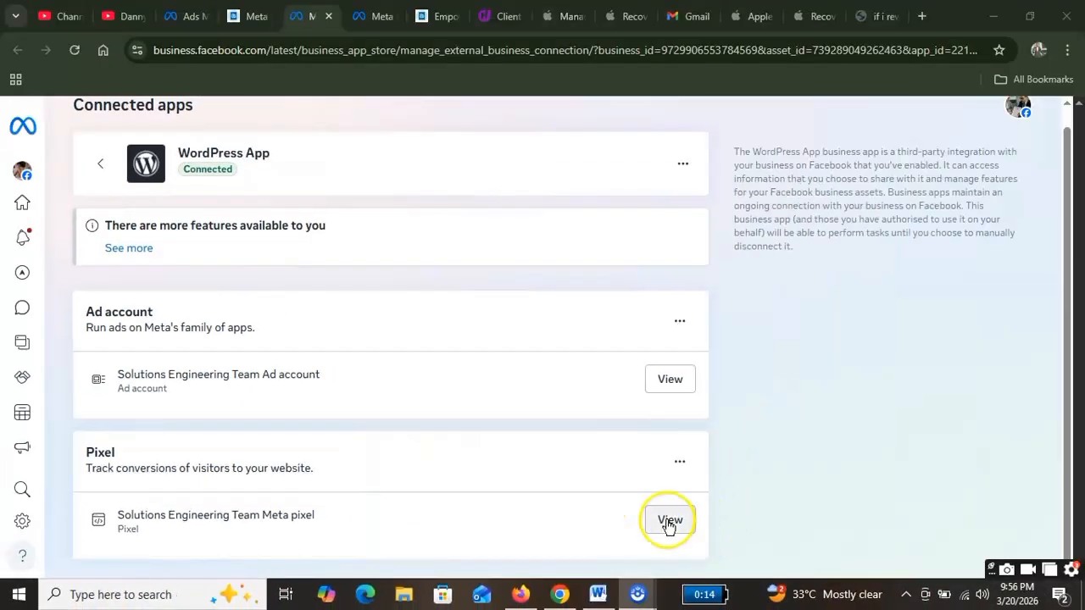
{"action": "left_click", "coordinate": [669, 521]}
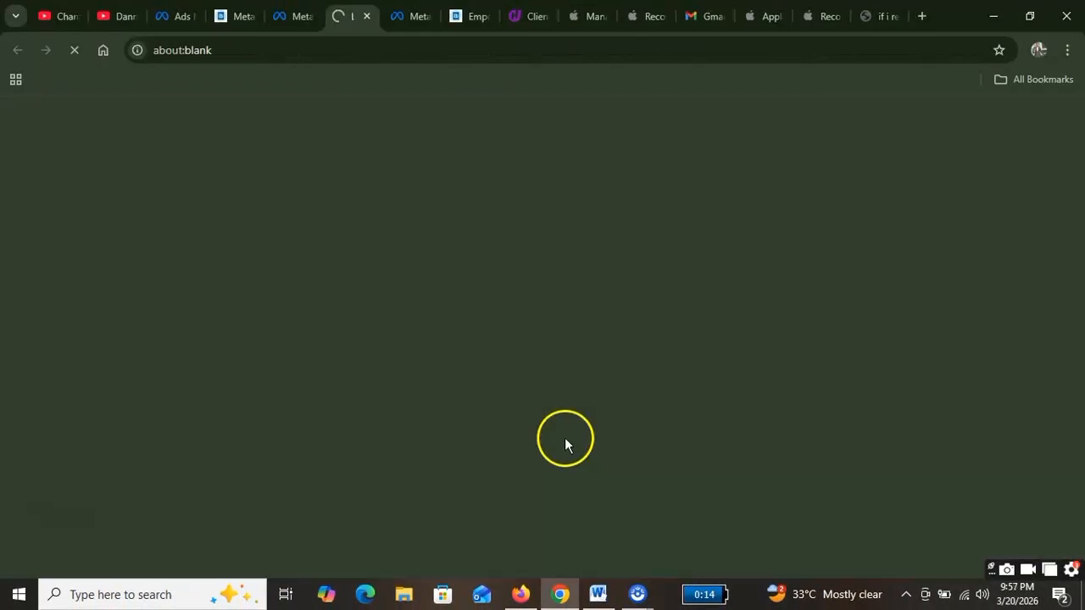